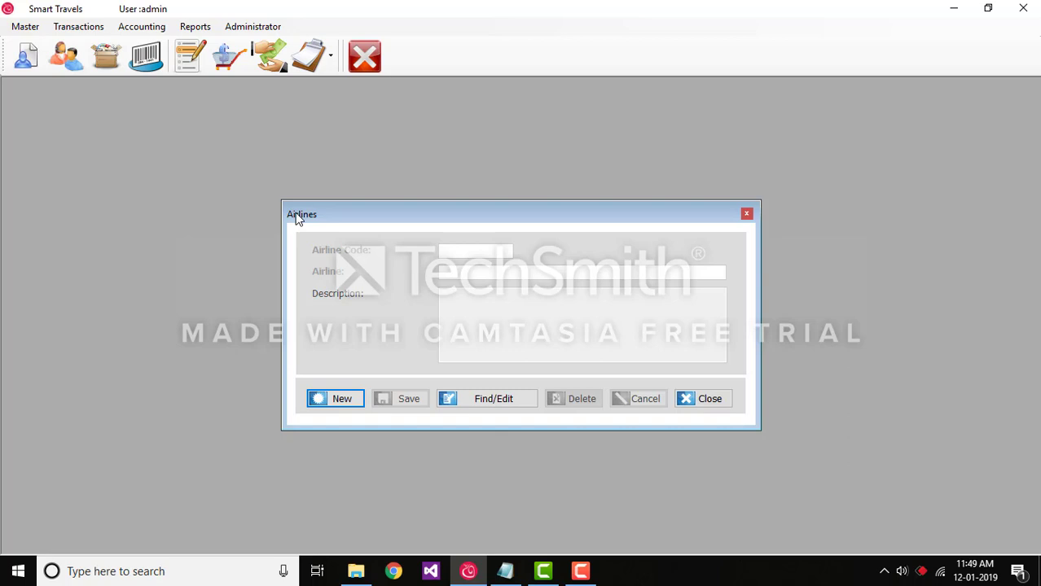
Create and save a new airline record named "Airline name".
{"action": "left_click", "coordinate": [347, 399]}
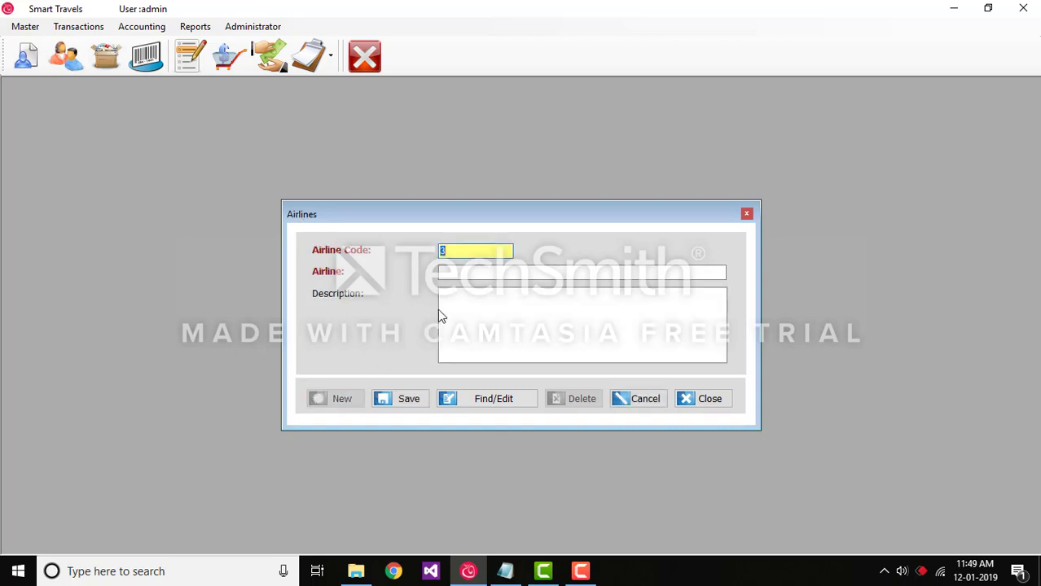
{"action": "left_click", "coordinate": [461, 275]}
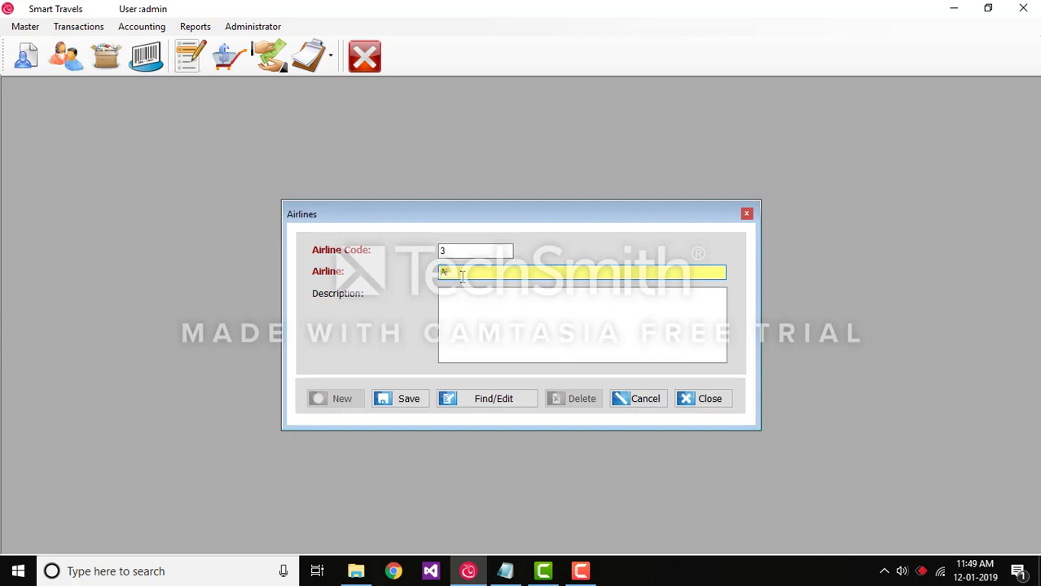
{"action": "type", "text": "Airlinename"}
{"action": "left_click", "coordinate": [404, 404]}
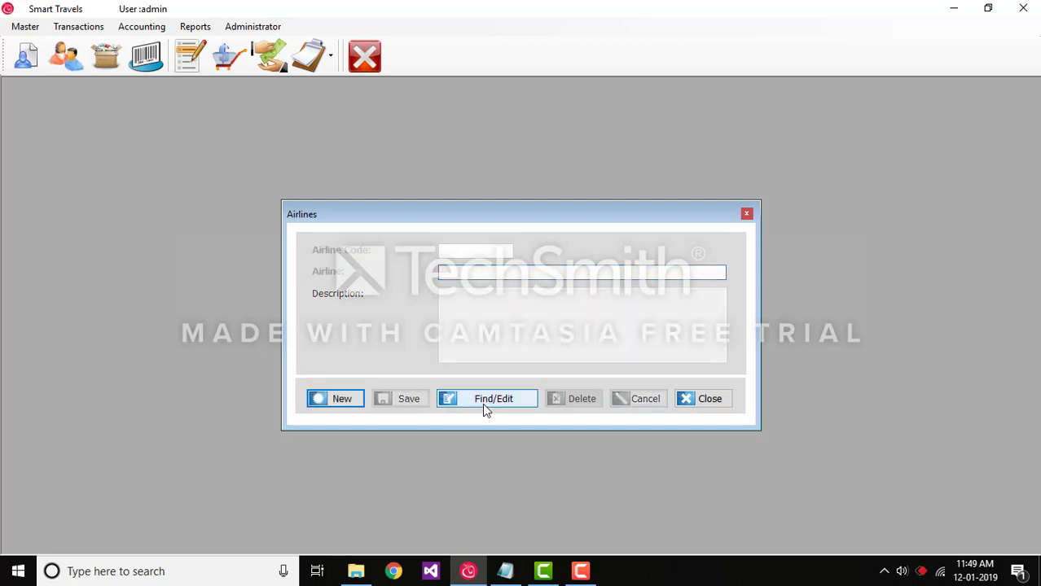
Look up the existing airlines and load the Indigo record into the Airlines form.
{"action": "left_click", "coordinate": [484, 407]}
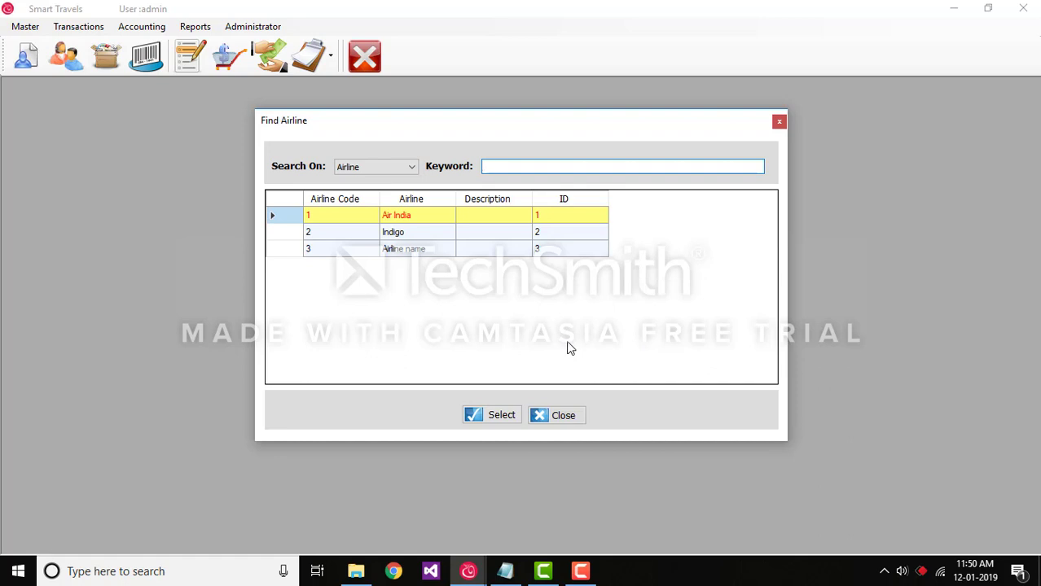
{"action": "left_click", "coordinate": [444, 259]}
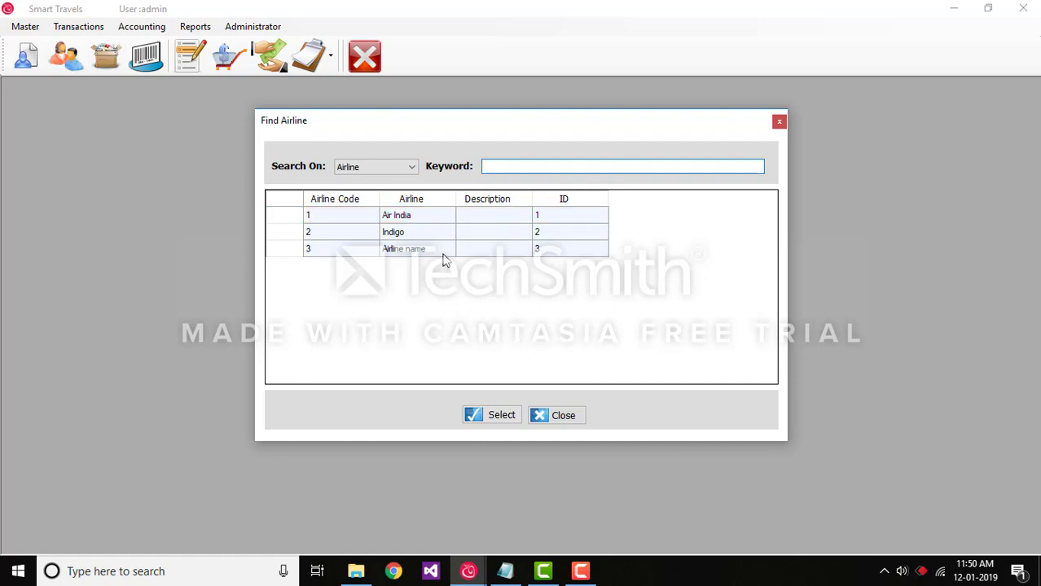
{"action": "left_click", "coordinate": [440, 236]}
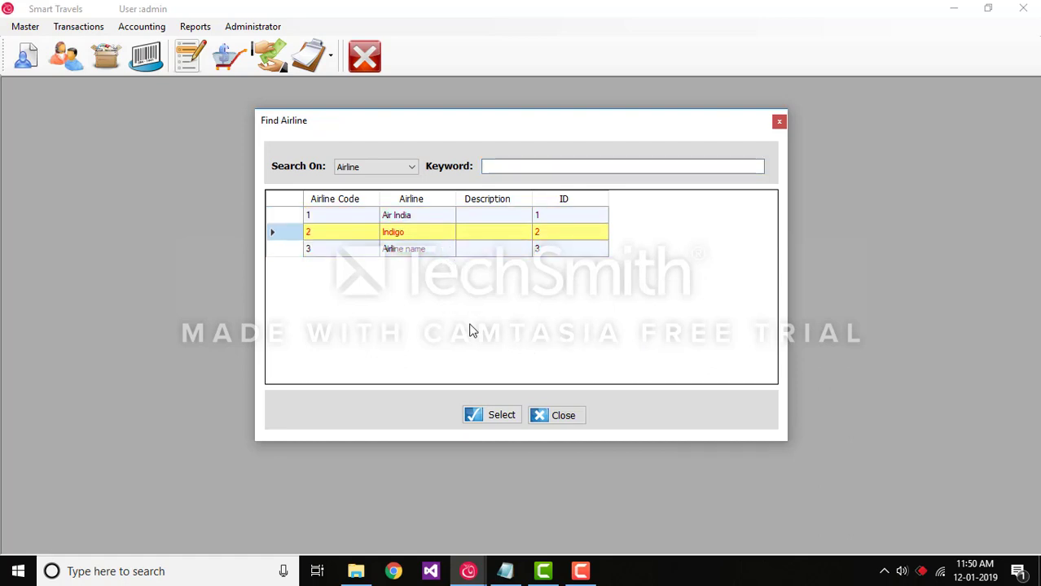
{"action": "left_click", "coordinate": [500, 419]}
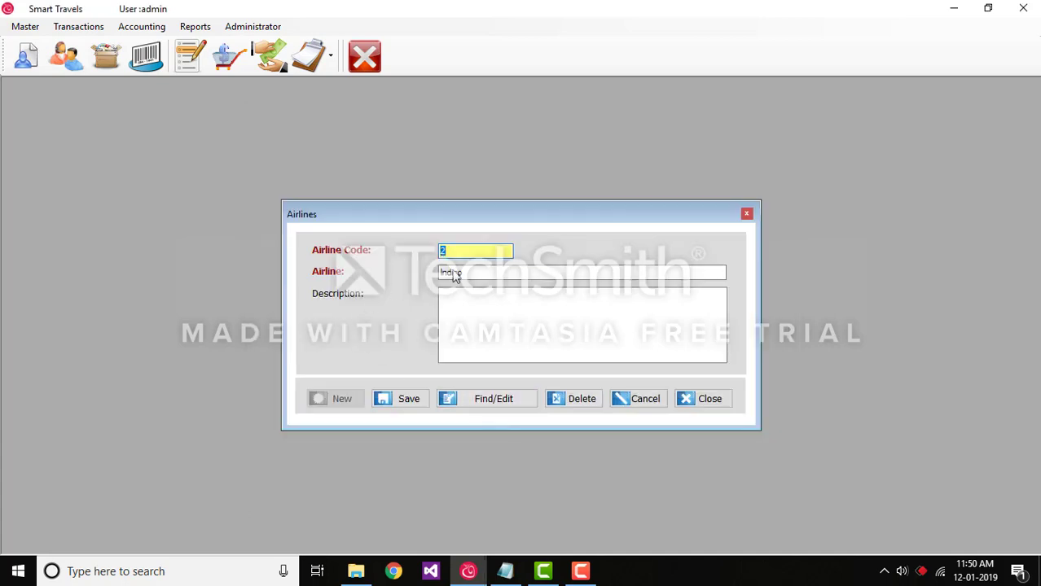
Find the "Airline name" record, delete it and close the Airlines form.
{"action": "left_click", "coordinate": [493, 399]}
{"action": "left_click", "coordinate": [441, 254]}
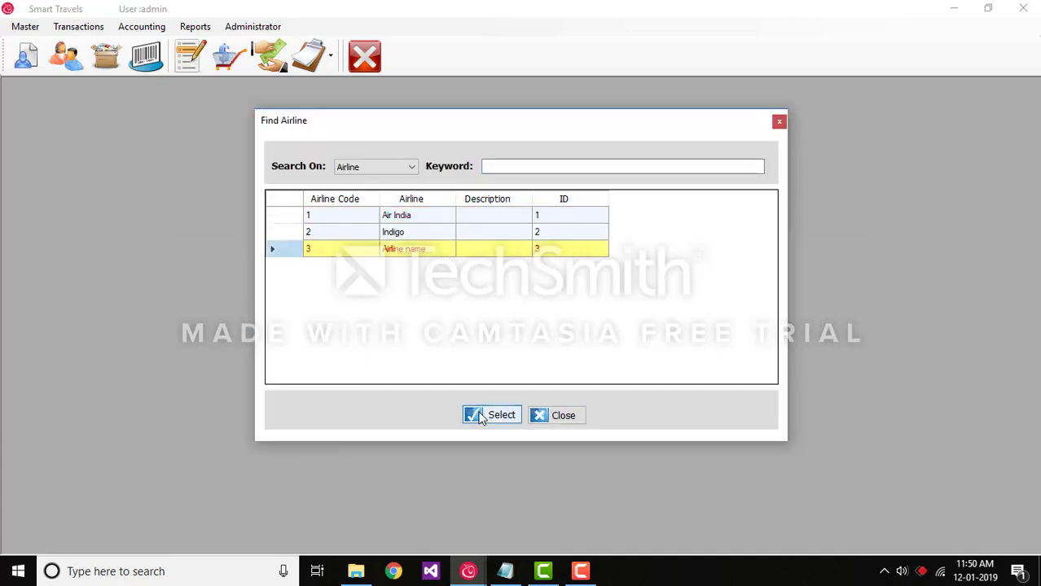
{"action": "left_click", "coordinate": [491, 418]}
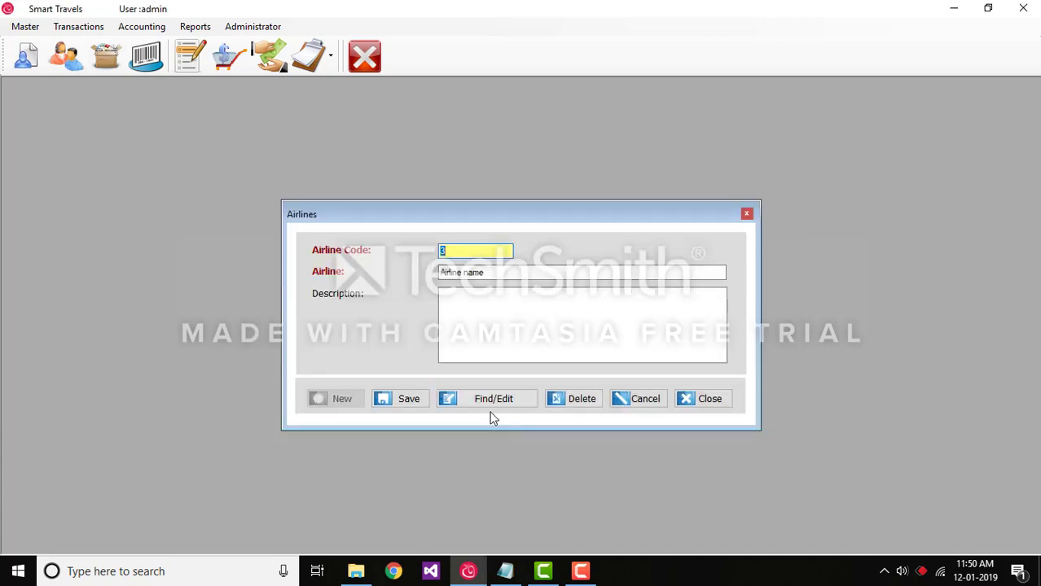
{"action": "left_click", "coordinate": [592, 403]}
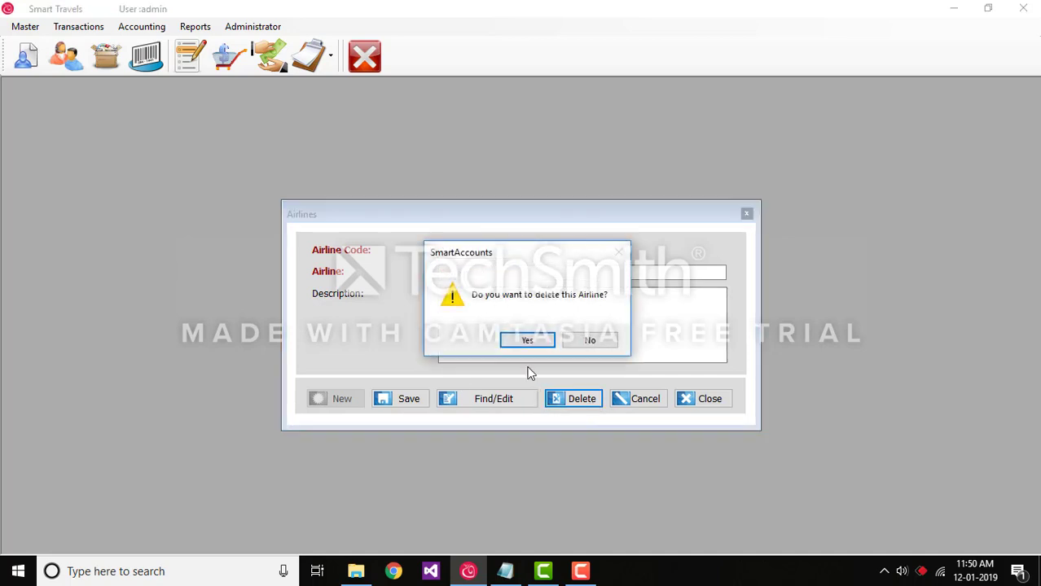
{"action": "left_click", "coordinate": [536, 345]}
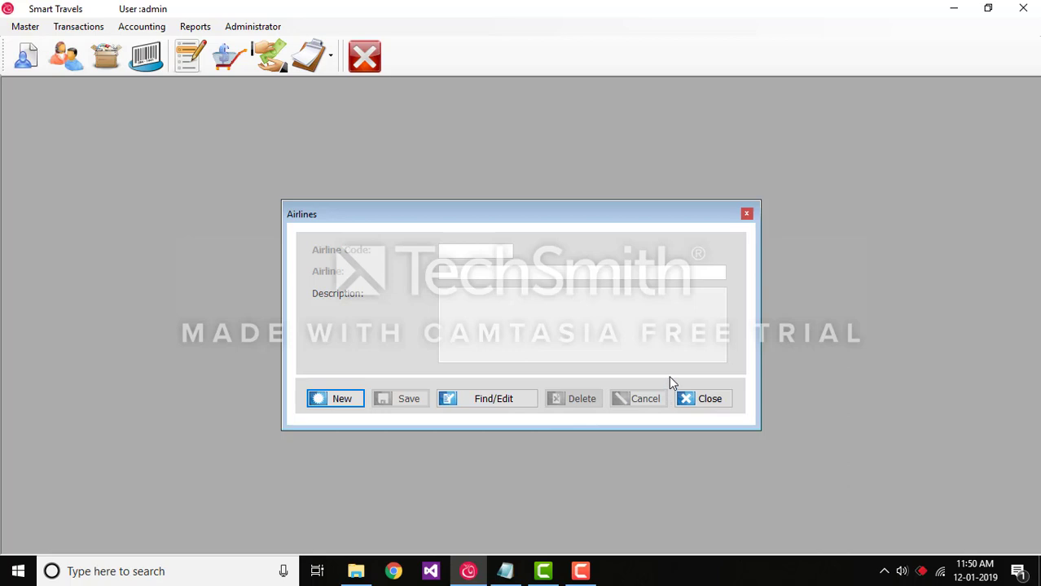
{"action": "left_click", "coordinate": [705, 400]}
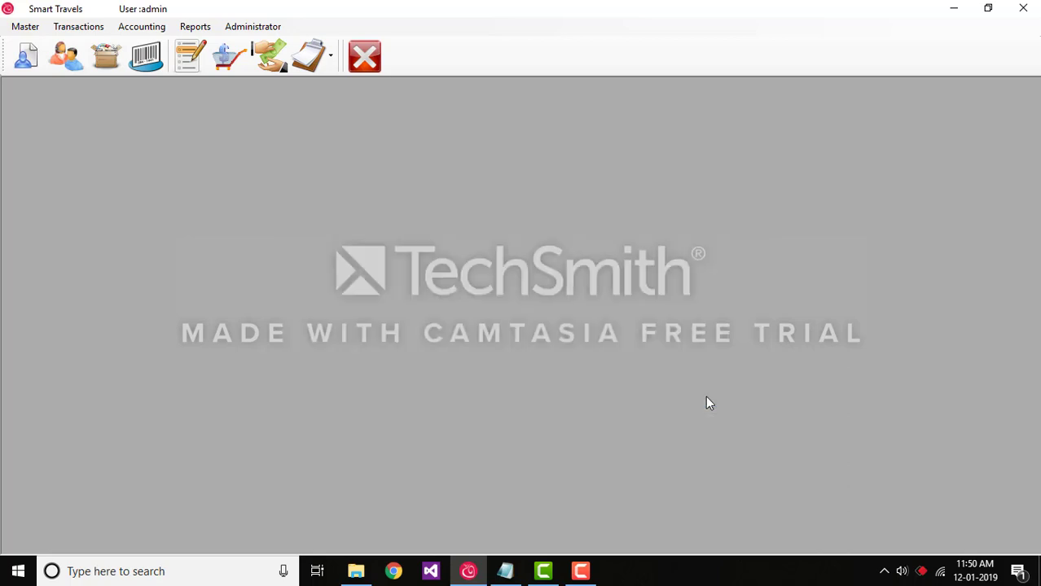
Create and save a new sector named "Sector name" in the Sectors master.
{"action": "left_click", "coordinate": [29, 28]}
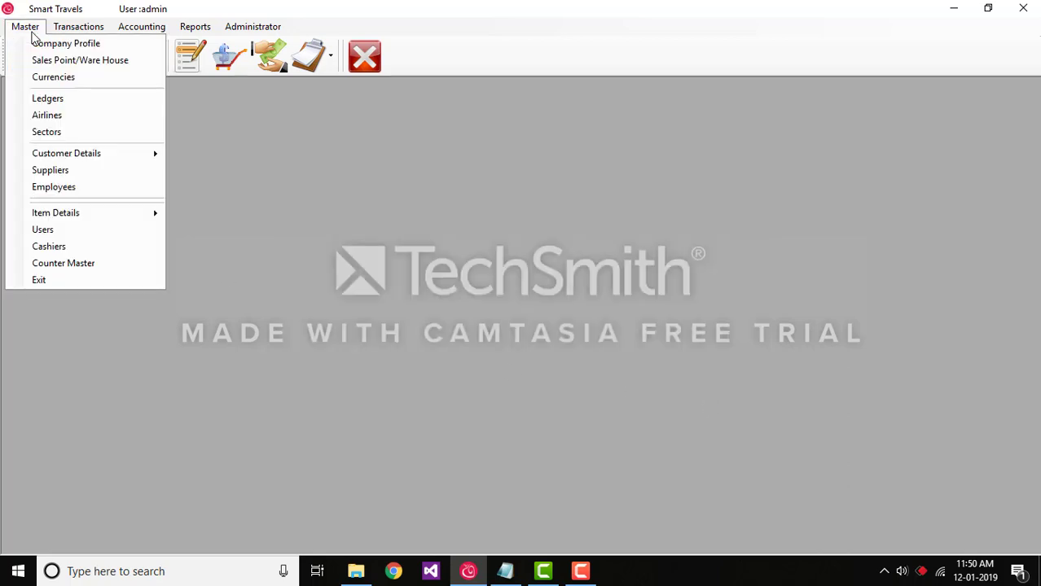
{"action": "left_click", "coordinate": [46, 132]}
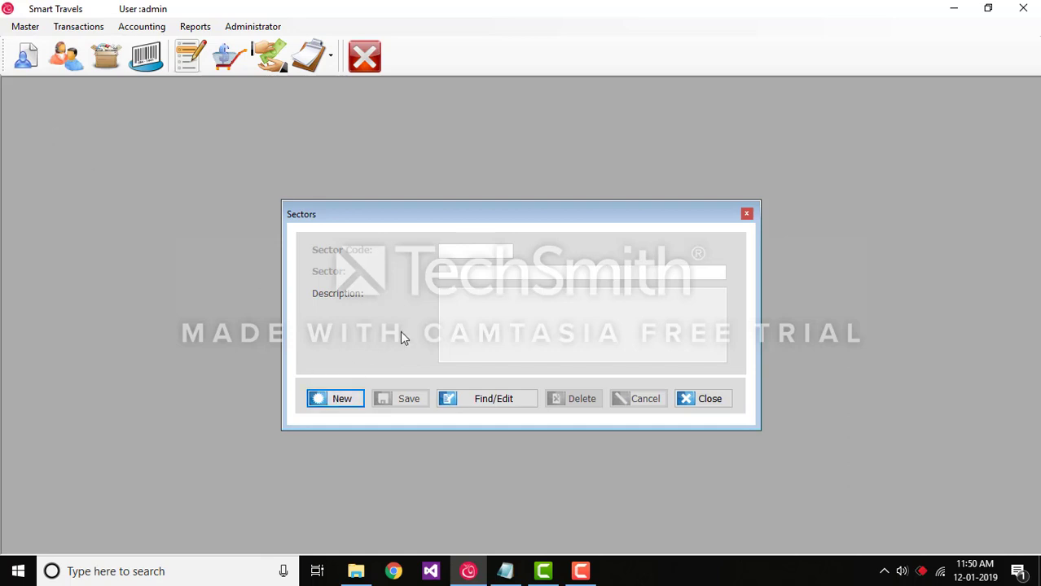
{"action": "left_click", "coordinate": [339, 401]}
{"action": "left_click", "coordinate": [465, 274]}
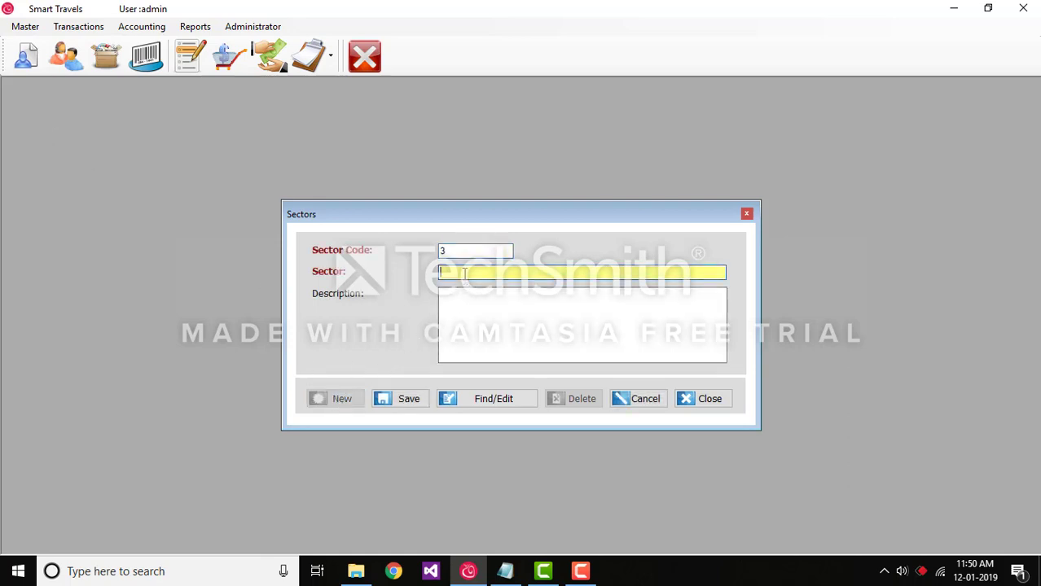
{"action": "type", "text": "Sec"}
{"action": "type", "text": "tor name"}
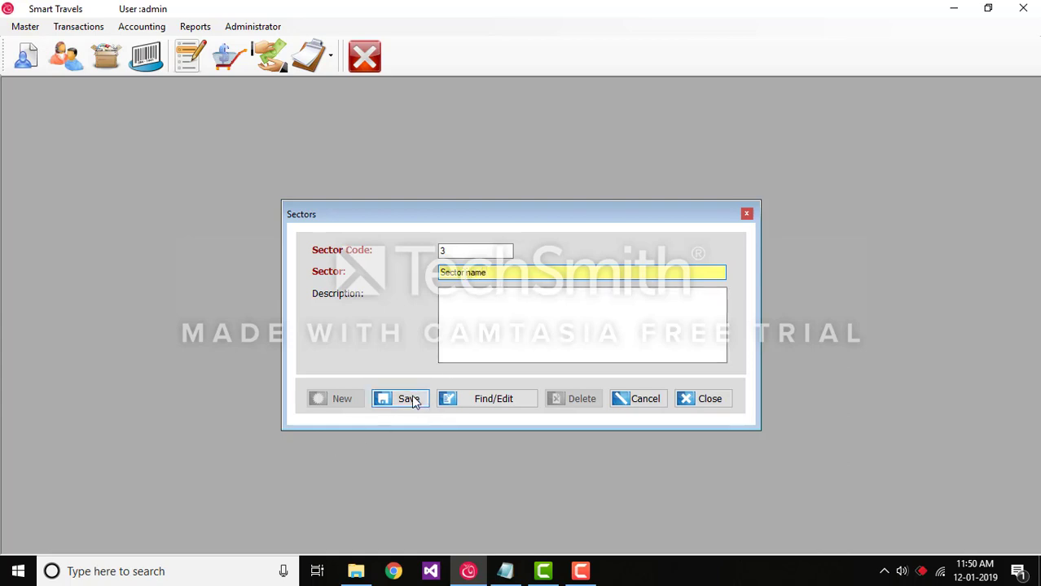
{"action": "left_click", "coordinate": [413, 404]}
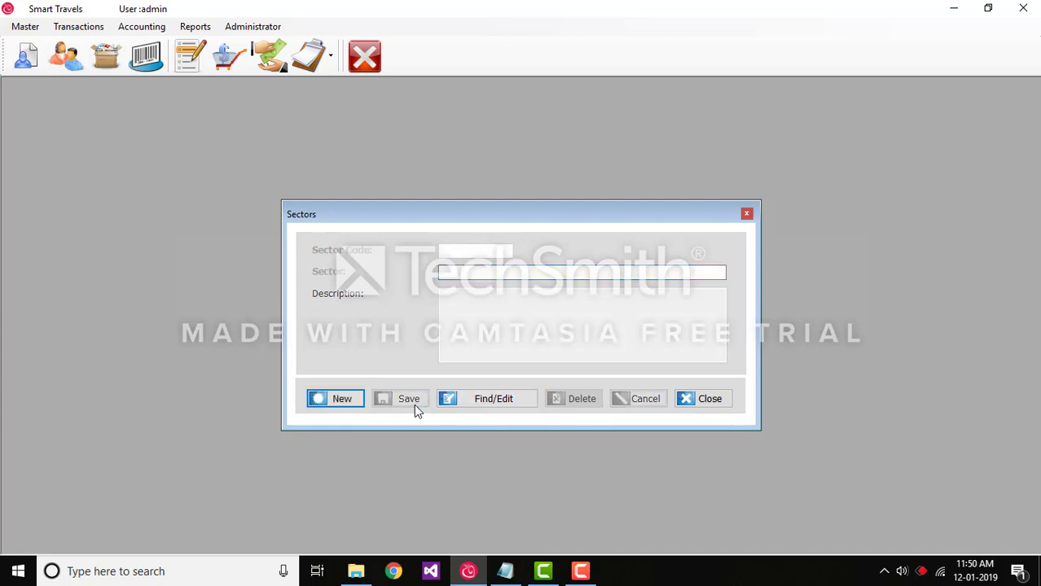
Find the "Sector name" record and delete it.
{"action": "left_click", "coordinate": [506, 399]}
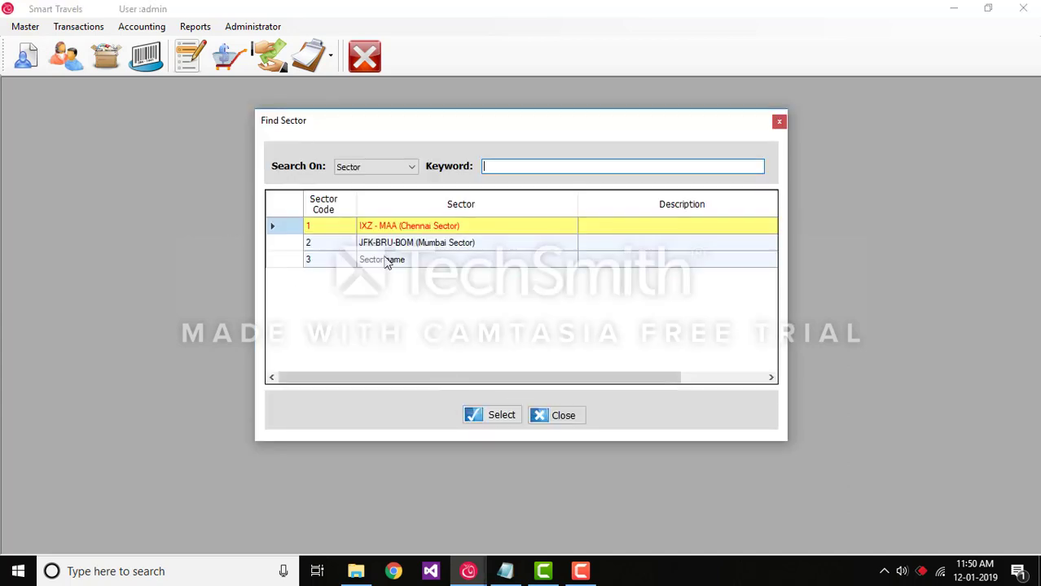
{"action": "left_click", "coordinate": [384, 260]}
{"action": "left_click", "coordinate": [507, 417]}
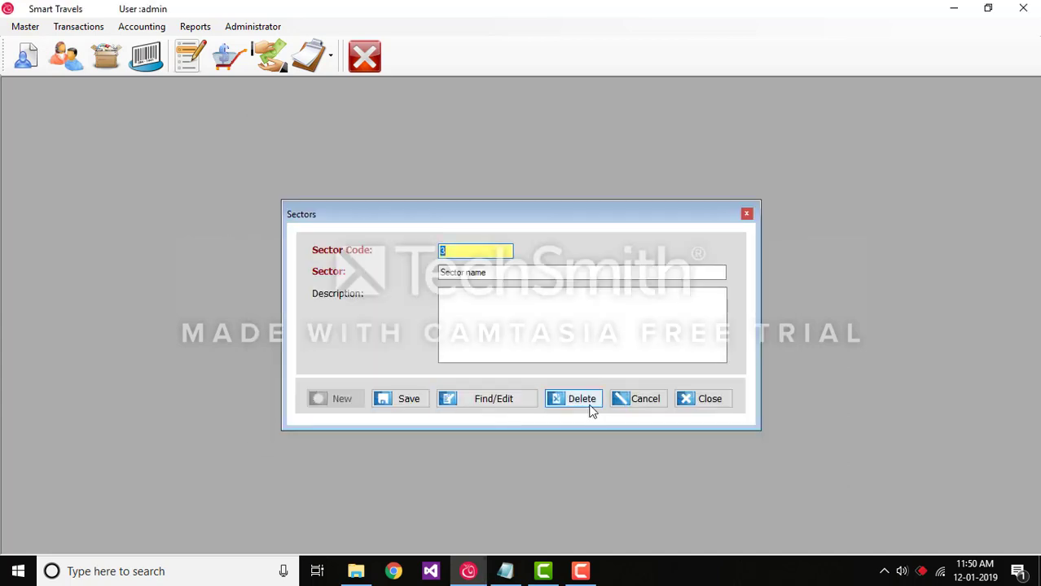
{"action": "left_click", "coordinate": [590, 408]}
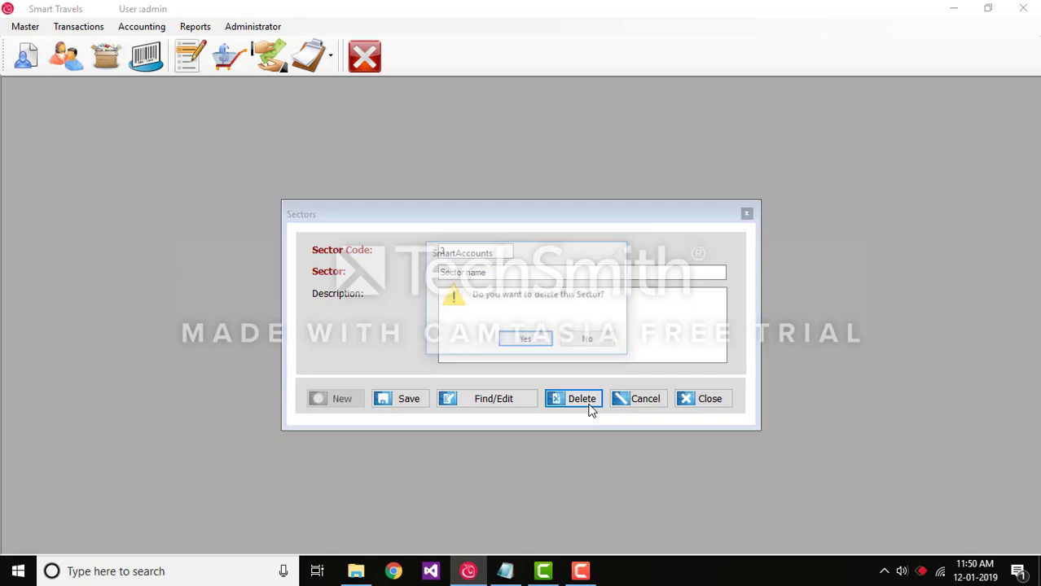
{"action": "left_click", "coordinate": [543, 343]}
Review the list of remaining sectors and close the Sectors form.
{"action": "left_click", "coordinate": [500, 398]}
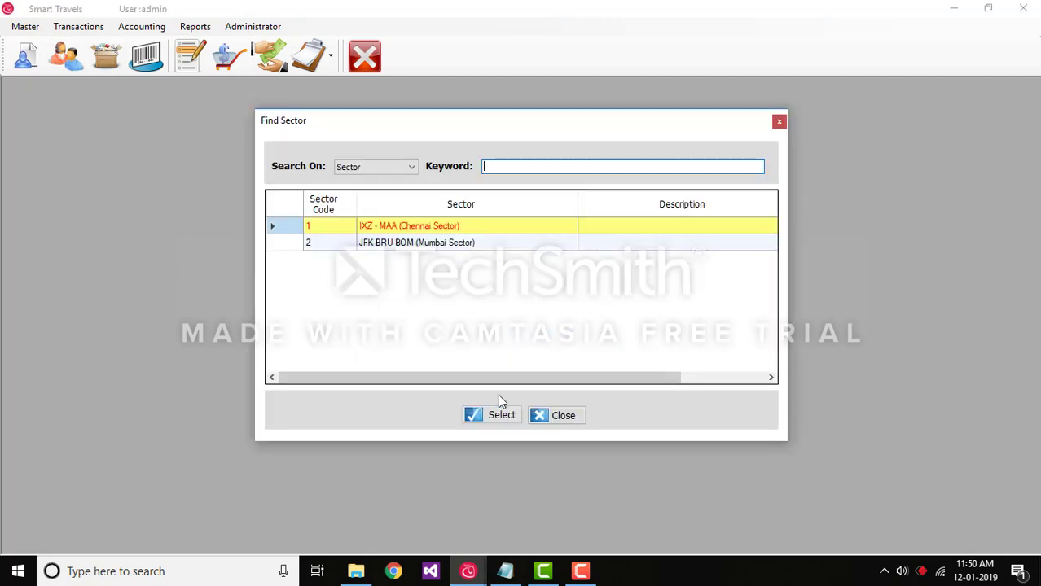
{"action": "left_click", "coordinate": [547, 416]}
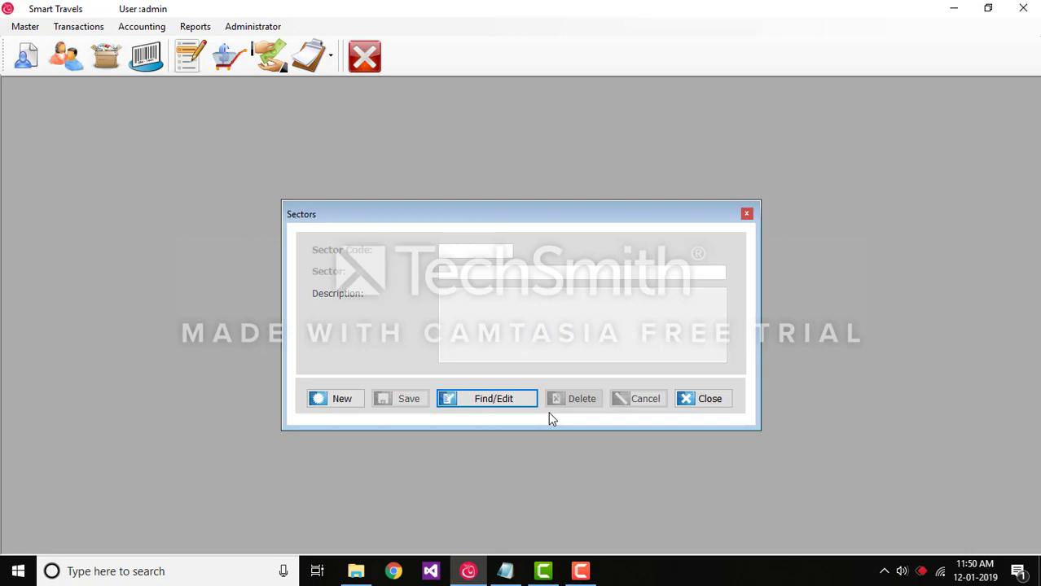
{"action": "left_click", "coordinate": [705, 399]}
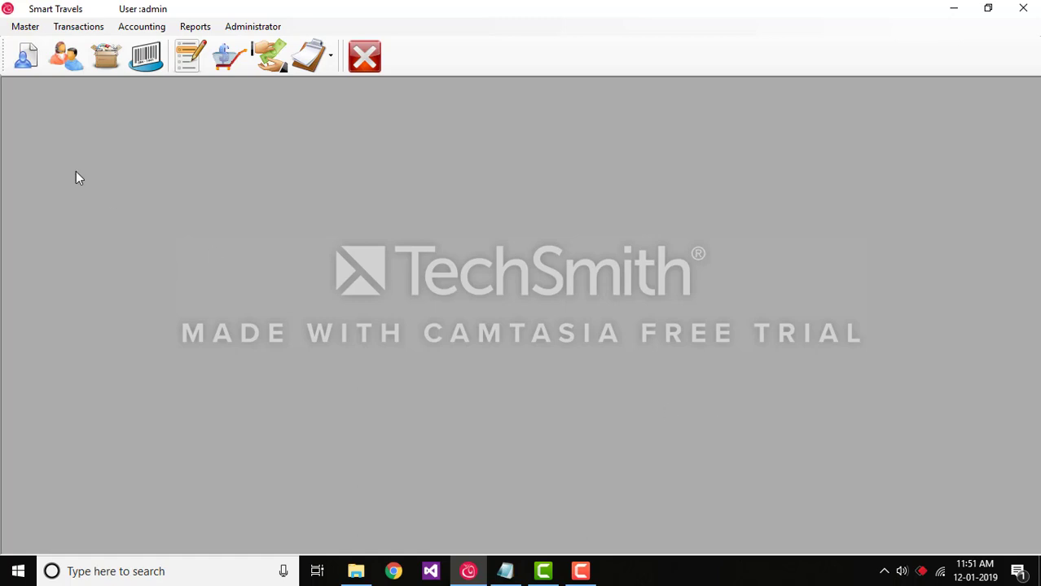
Start a new item sales invoice and choose Air India as its airline.
{"action": "left_click", "coordinate": [70, 31]}
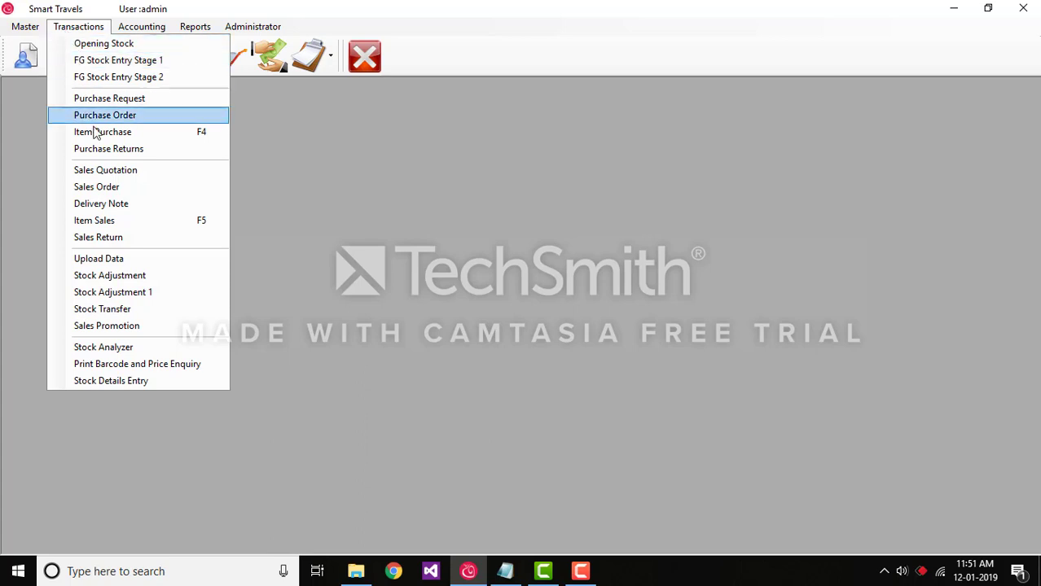
{"action": "left_click", "coordinate": [121, 218]}
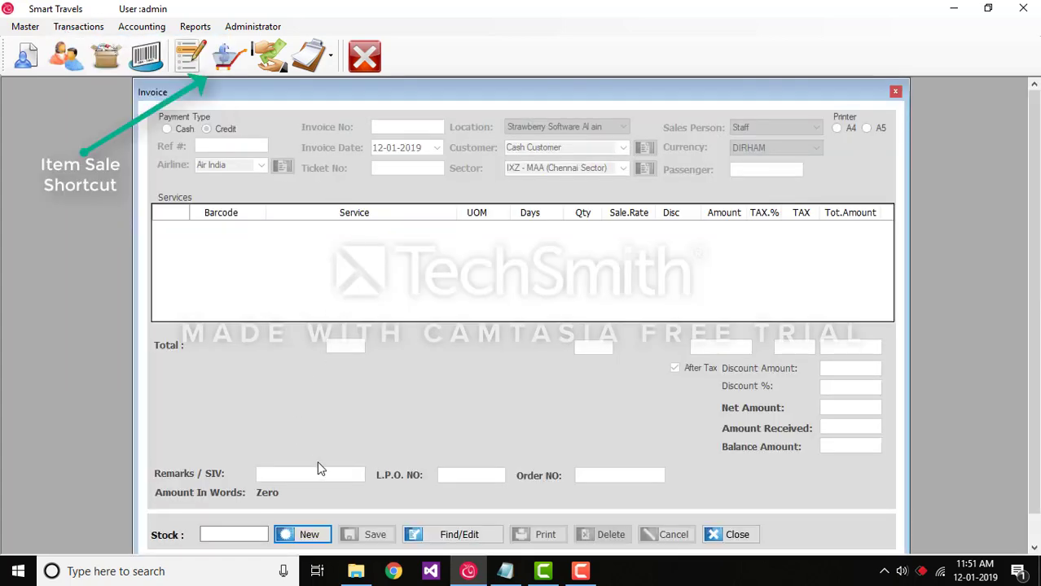
{"action": "left_click", "coordinate": [312, 531]}
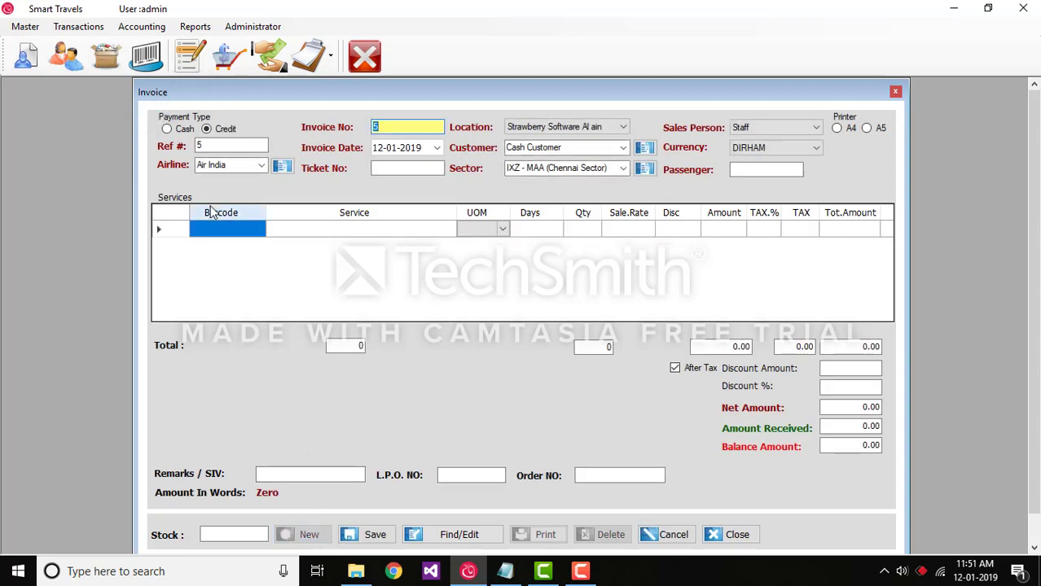
{"action": "left_click", "coordinate": [262, 166]}
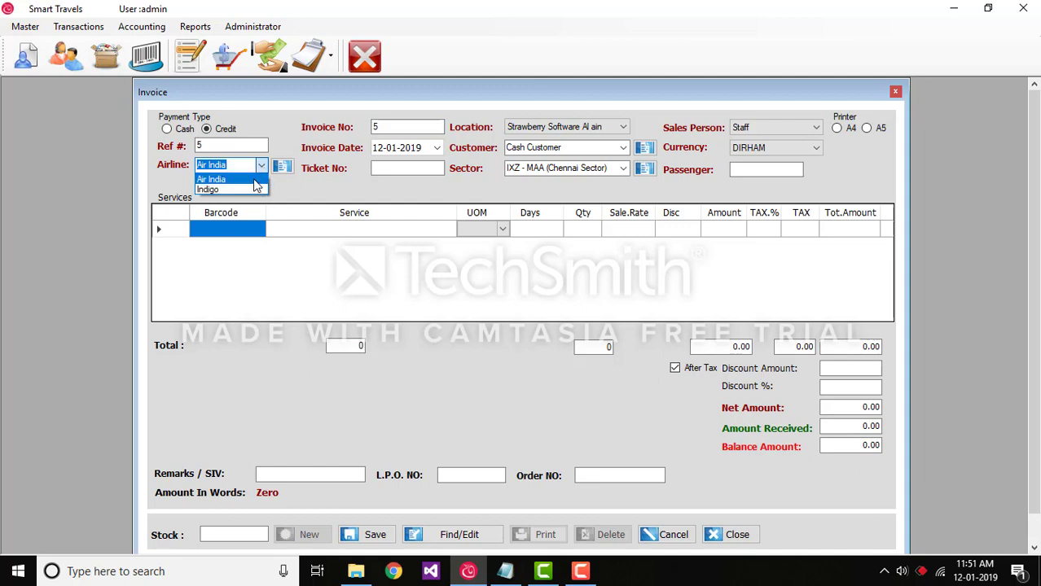
{"action": "left_click", "coordinate": [257, 180]}
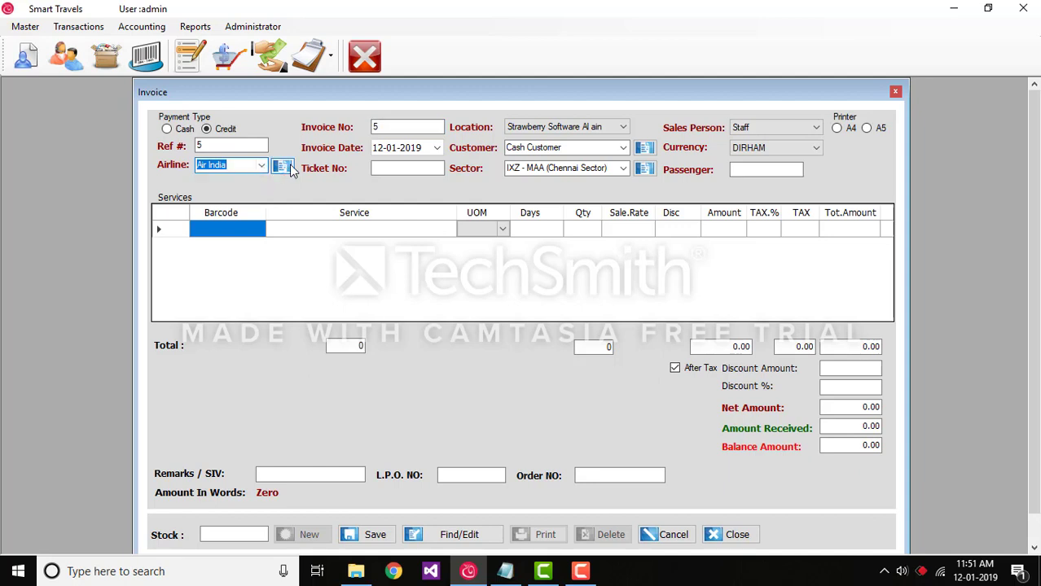
{"action": "left_click", "coordinate": [283, 168]}
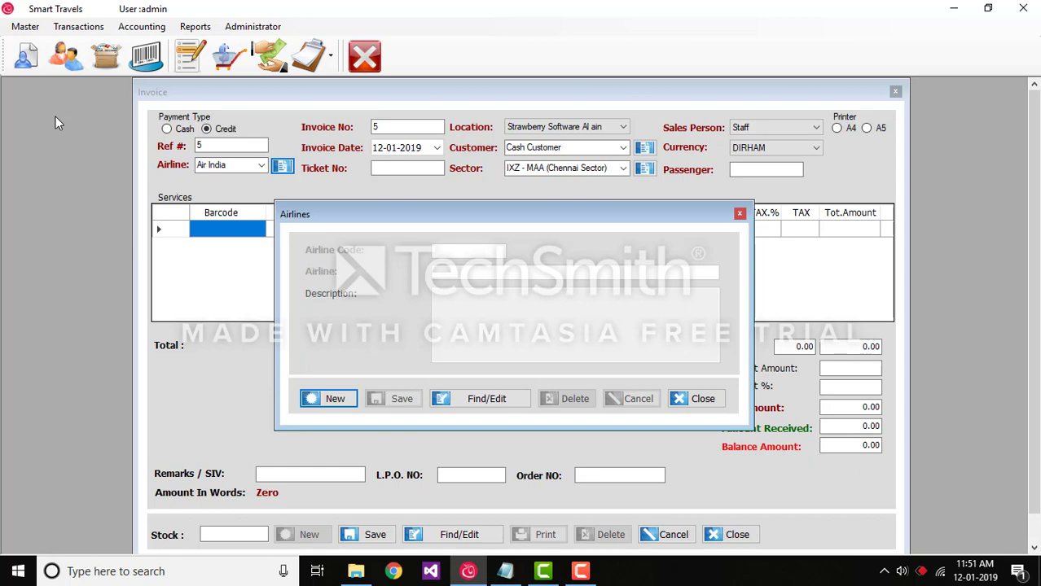
{"action": "left_click", "coordinate": [346, 396]}
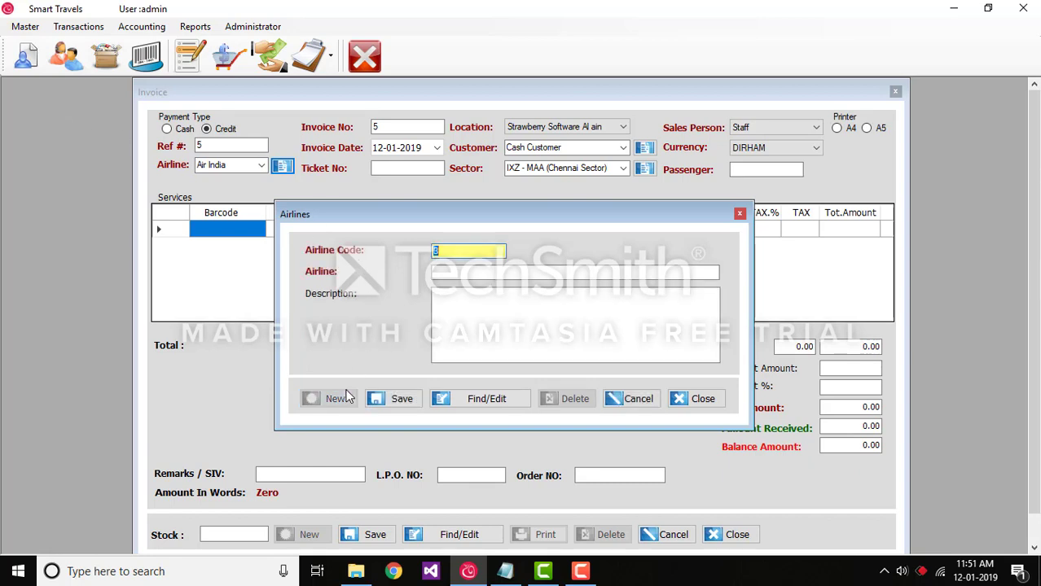
{"action": "left_click", "coordinate": [635, 402]}
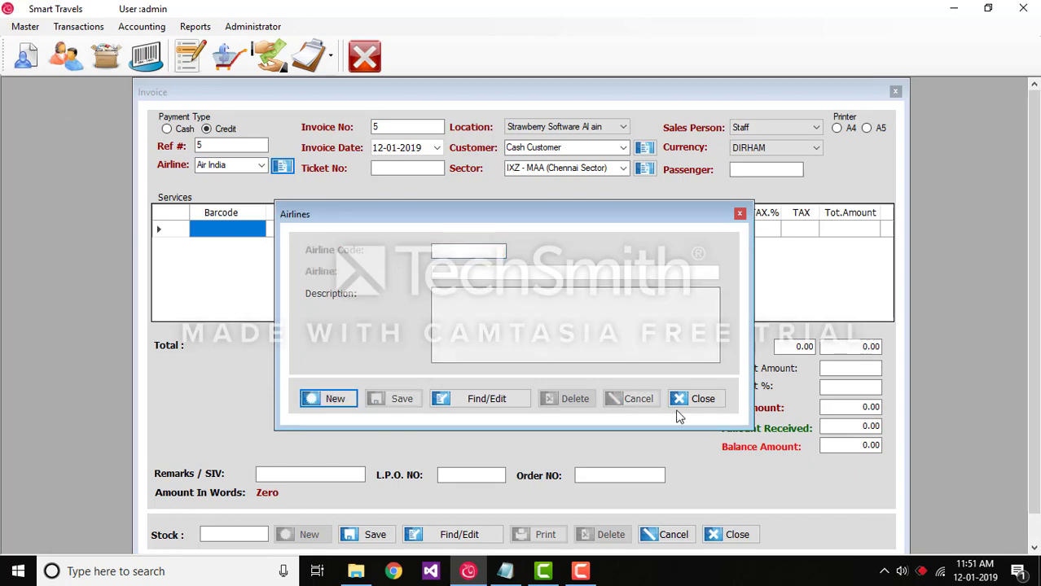
{"action": "left_click", "coordinate": [697, 399]}
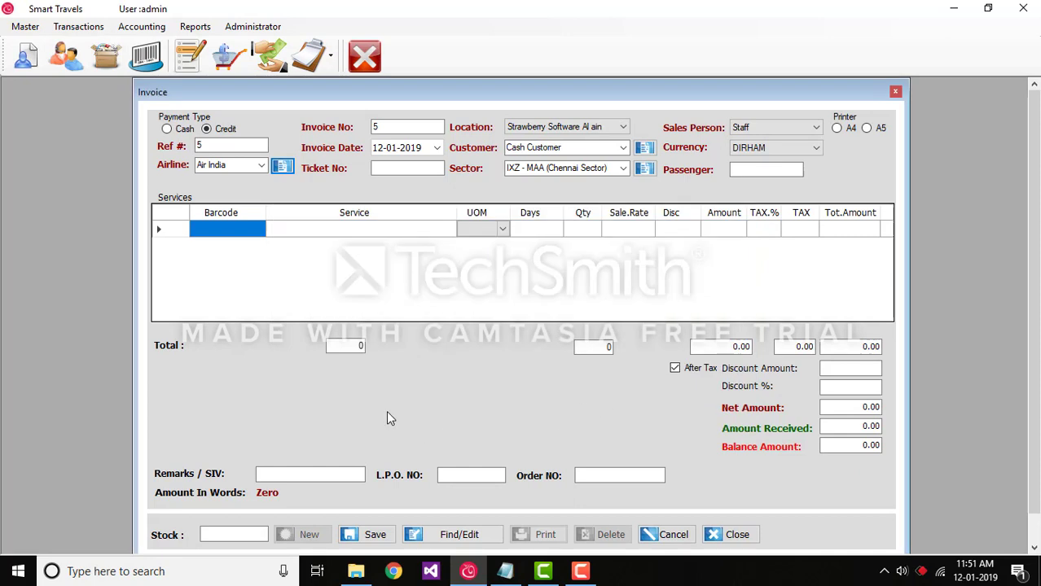
Enter 123 as the invoice's ticket number.
{"action": "left_click", "coordinate": [437, 147]}
{"action": "left_click", "coordinate": [437, 147]}
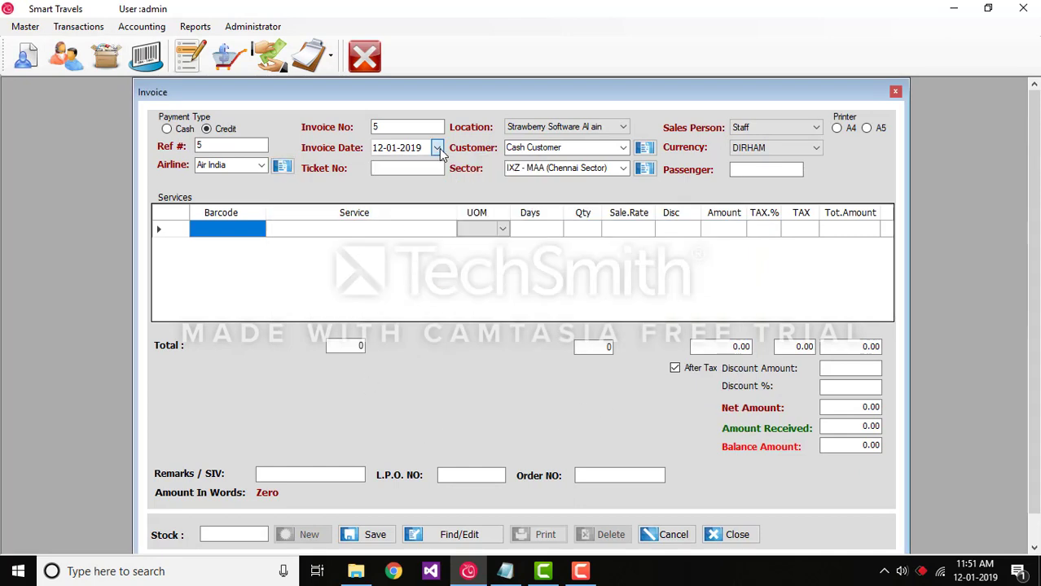
{"action": "left_click", "coordinate": [408, 167]}
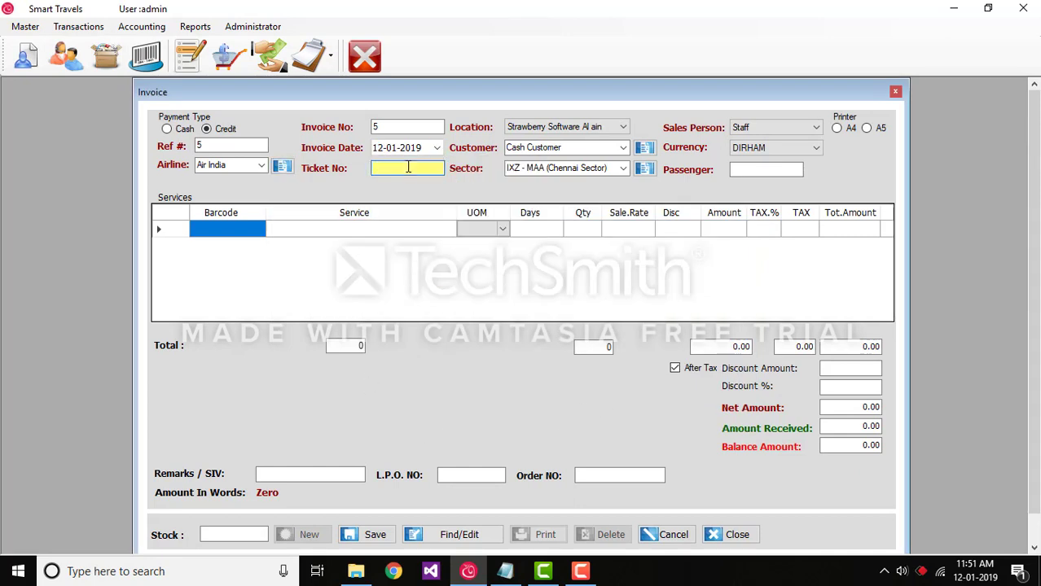
{"action": "type", "text": "123"}
Choose Cash Customer from the customer list for the invoice at the Strawberry Software Al ain location.
{"action": "left_click", "coordinate": [603, 127]}
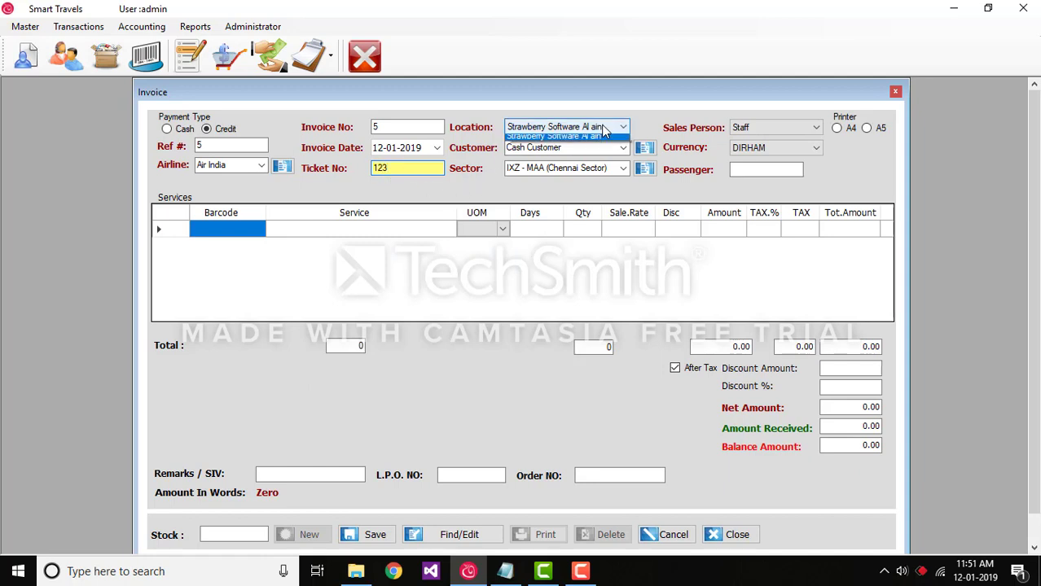
{"action": "left_click", "coordinate": [603, 127]}
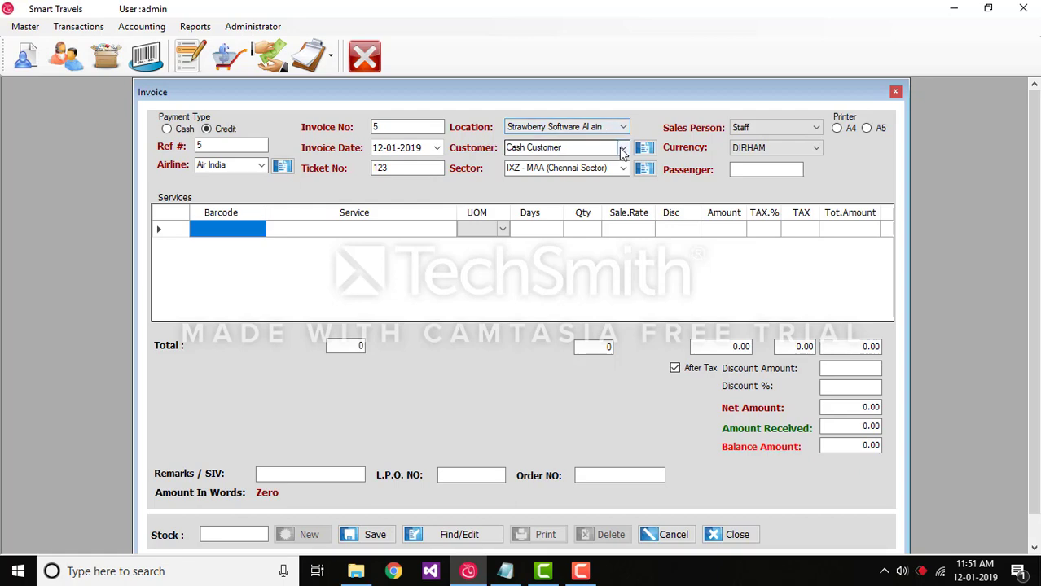
{"action": "left_click", "coordinate": [624, 150]}
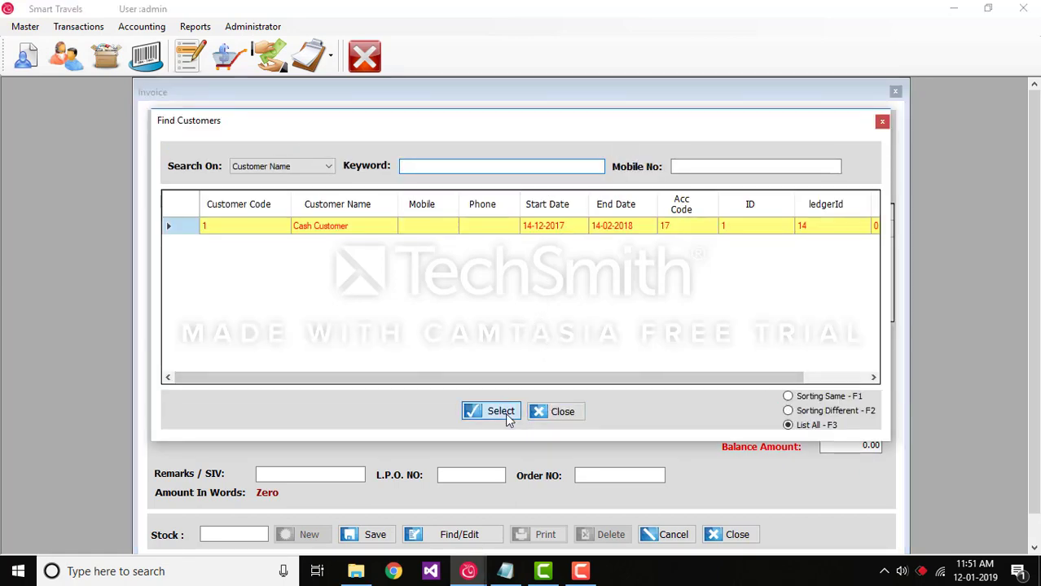
{"action": "left_click", "coordinate": [480, 412]}
Switch the invoice's sector to JFK-BRU-BOM (Mumbai Sector) and back to IXZ - MAA (Chennai Sector).
{"action": "left_click", "coordinate": [624, 169]}
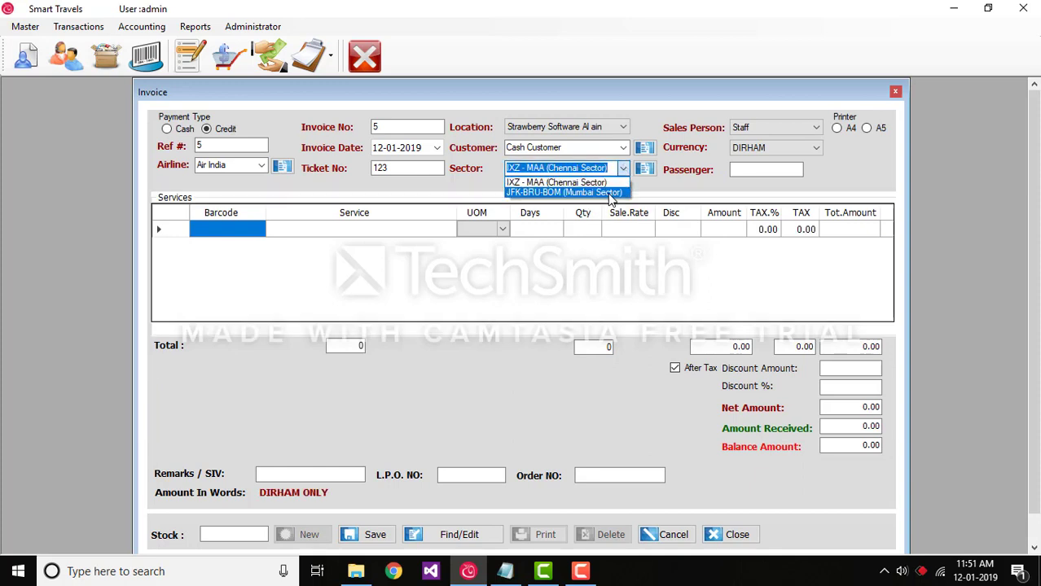
{"action": "left_click", "coordinate": [612, 194]}
{"action": "left_click", "coordinate": [624, 170]}
{"action": "left_click", "coordinate": [617, 180]}
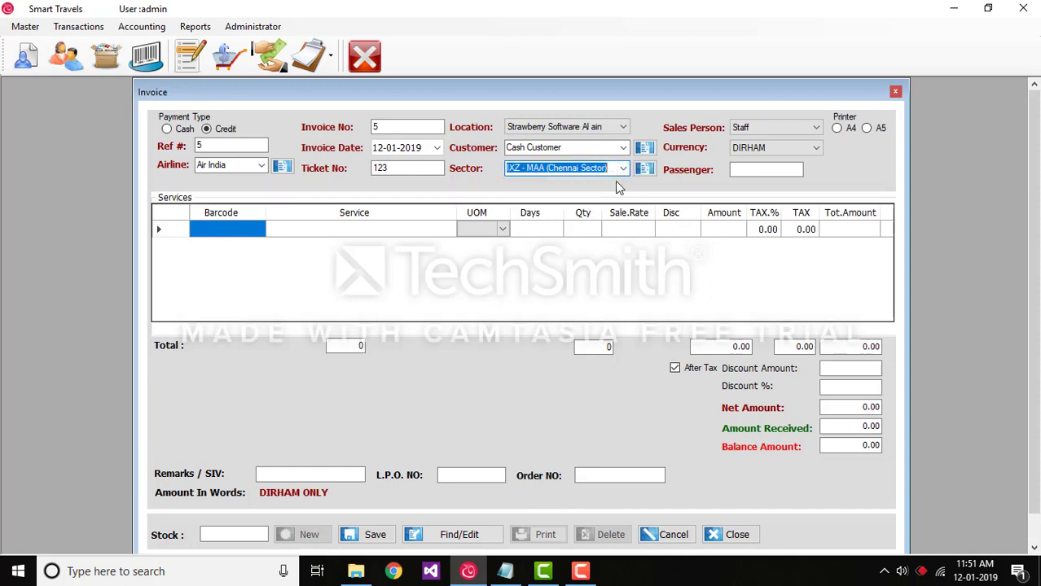
{"action": "left_click", "coordinate": [649, 172]}
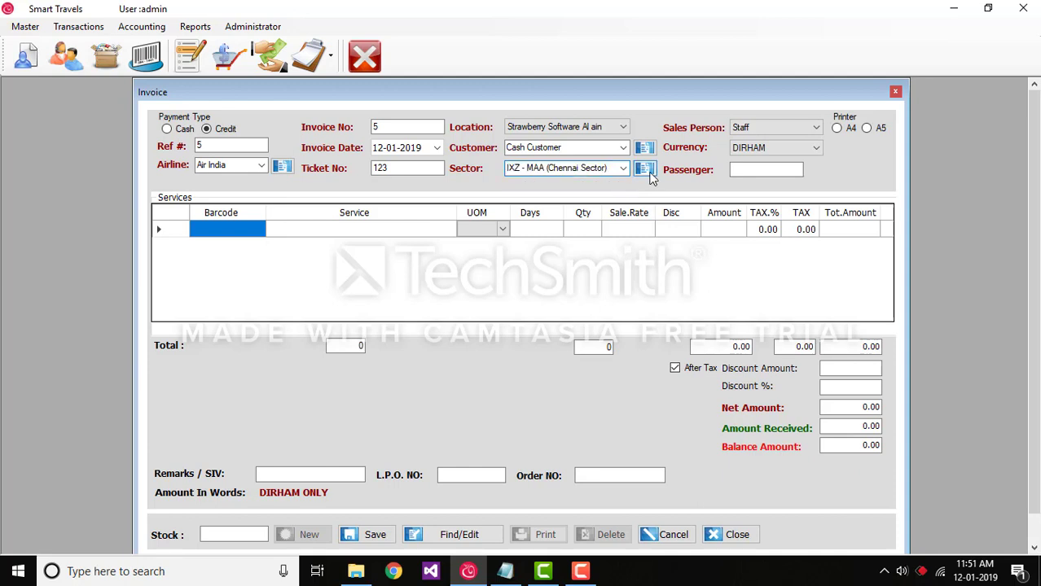
{"action": "left_click", "coordinate": [322, 399]}
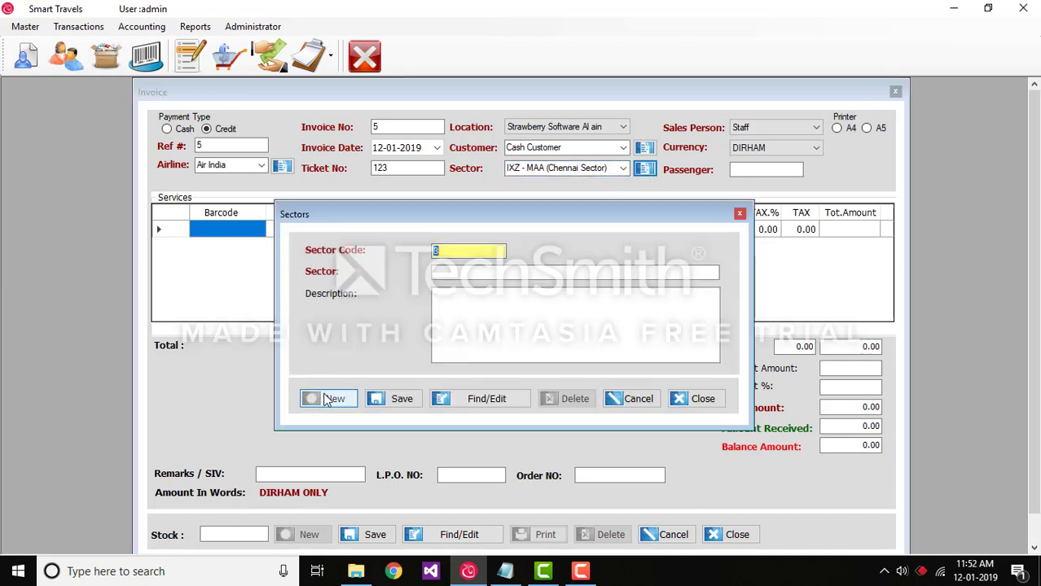
{"action": "left_click", "coordinate": [624, 399]}
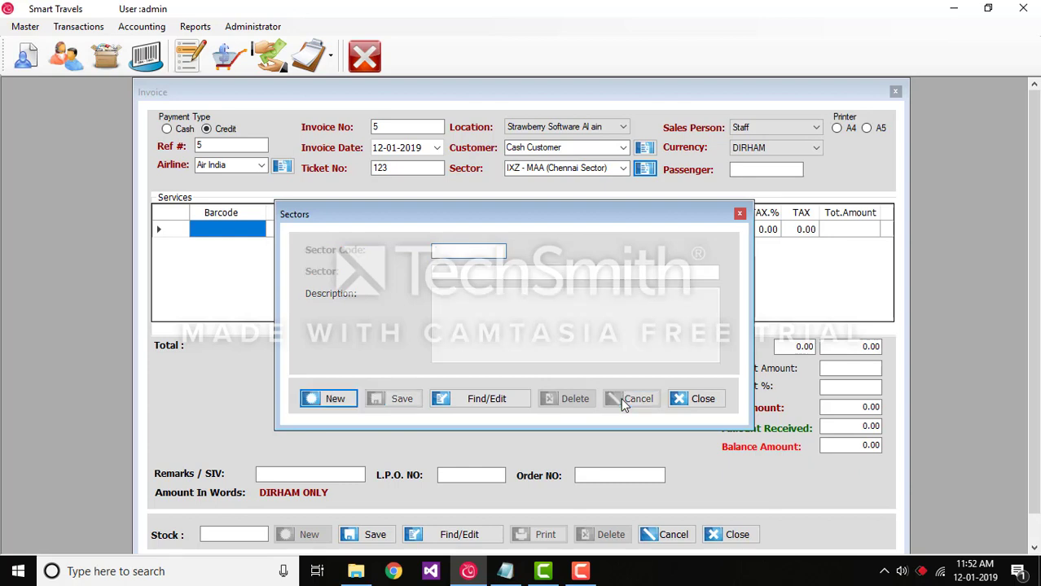
{"action": "left_click", "coordinate": [702, 401]}
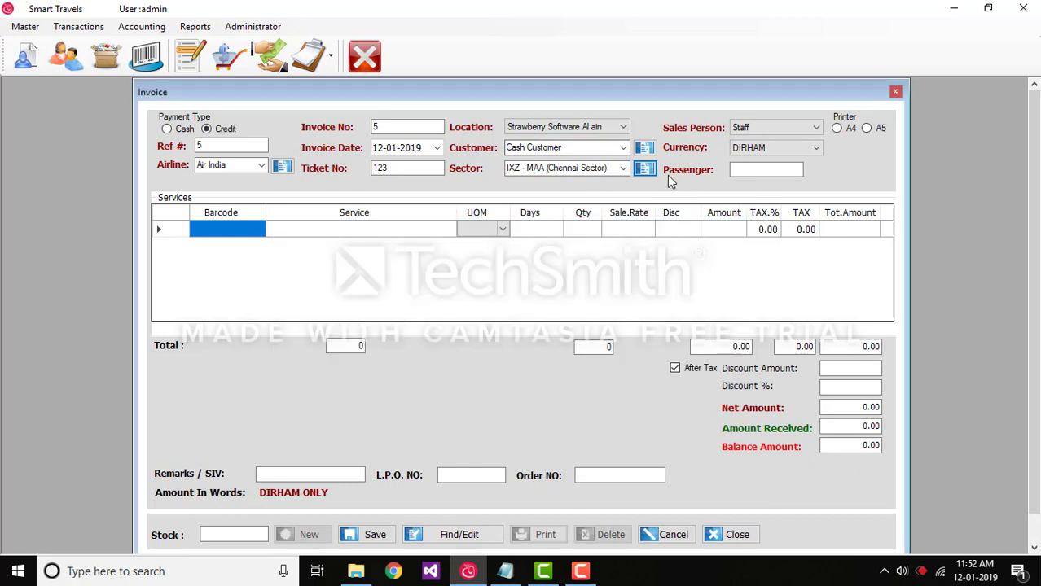
Complete the invoice header with sales person Staff, currency DIRHAM, passenger 1 and the A4 printer format.
{"action": "left_click", "coordinate": [765, 127]}
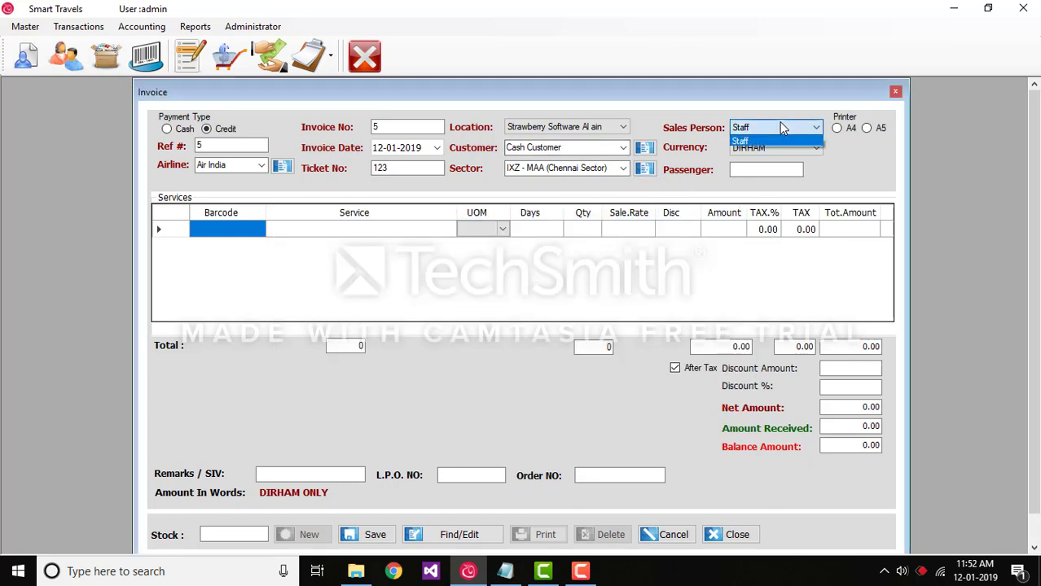
{"action": "left_click", "coordinate": [785, 128]}
{"action": "left_click", "coordinate": [786, 147]}
{"action": "left_click", "coordinate": [786, 148]}
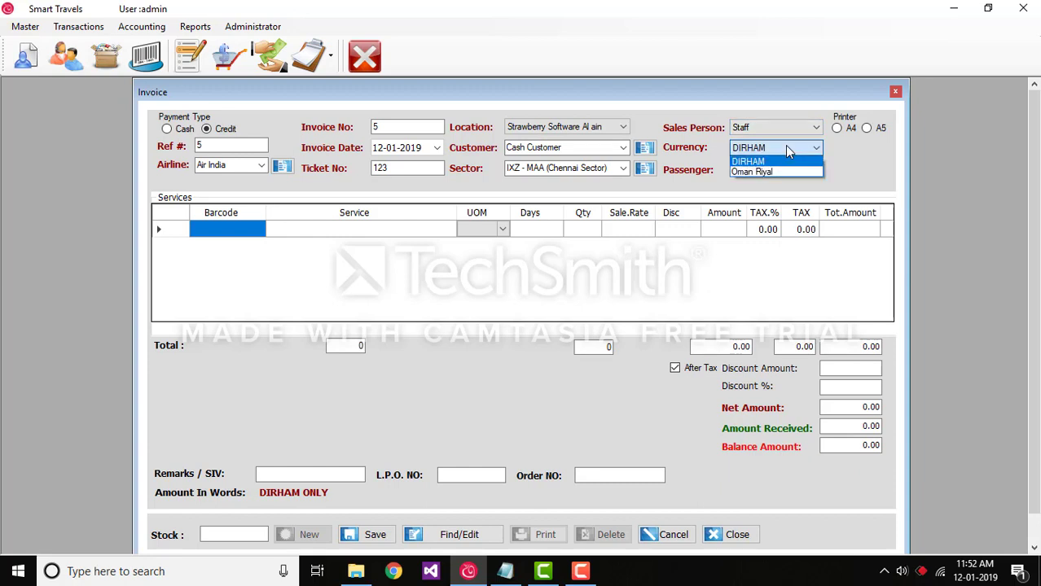
{"action": "left_click", "coordinate": [784, 145]}
{"action": "left_click", "coordinate": [740, 171]}
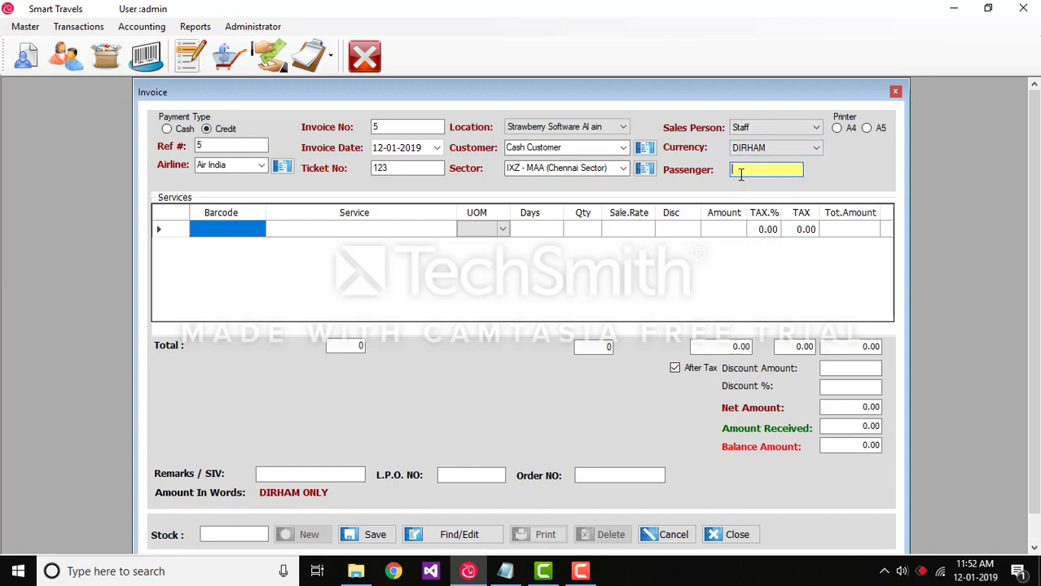
{"action": "type", "text": "1"}
{"action": "left_click", "coordinate": [842, 132]}
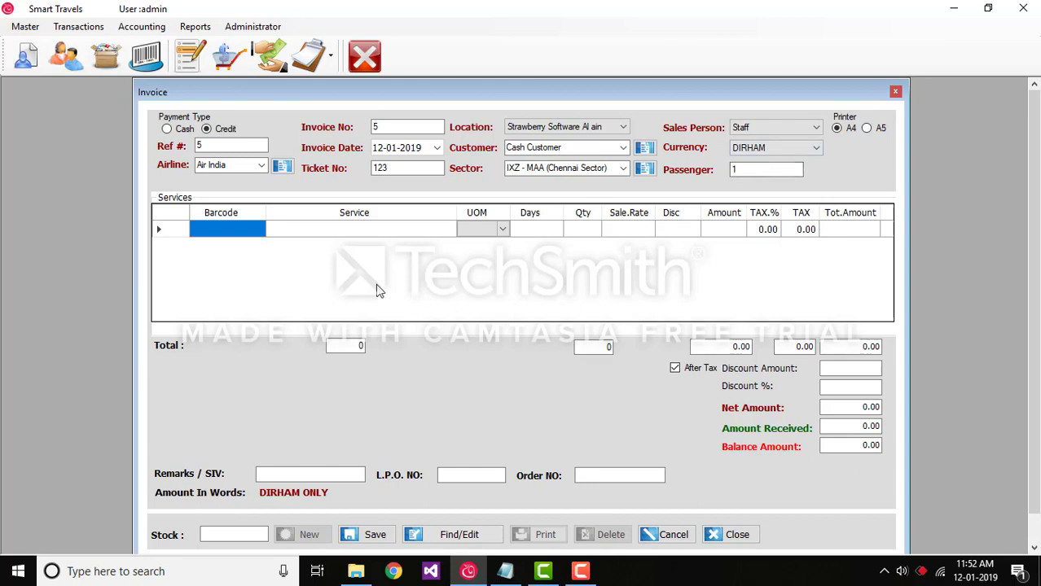
Add the Ticket service to the first invoice line and set its days to 1.
{"action": "left_click", "coordinate": [348, 230]}
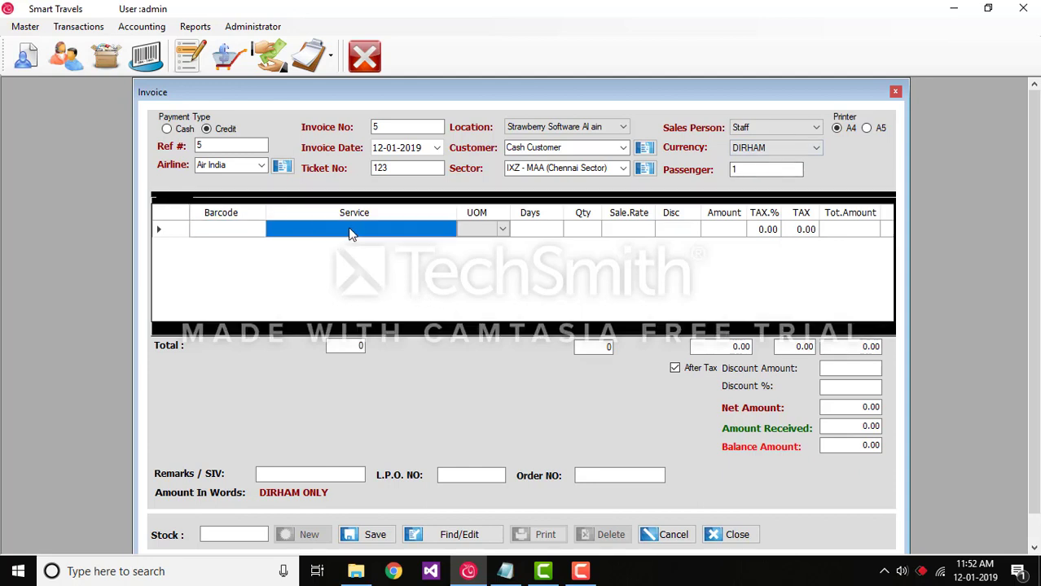
{"action": "double_click", "coordinate": [371, 234]}
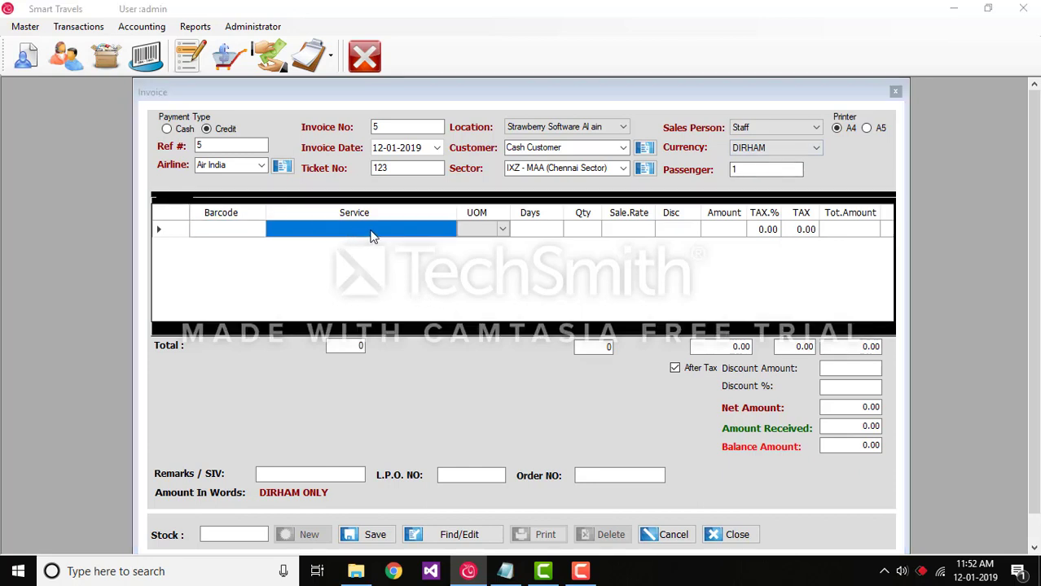
{"action": "left_click", "coordinate": [395, 408]}
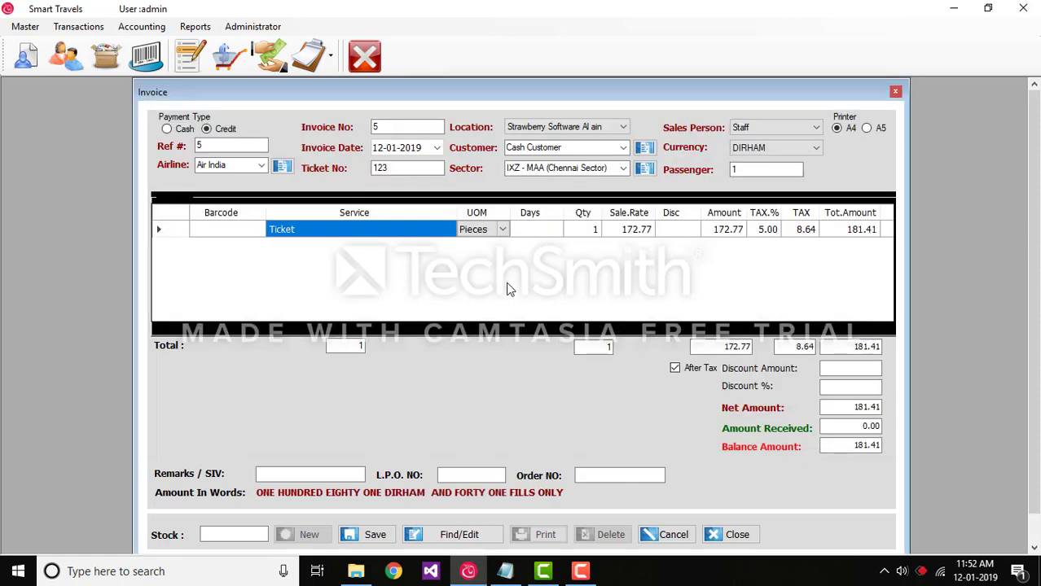
{"action": "left_click", "coordinate": [537, 231]}
{"action": "type", "text": "1"}
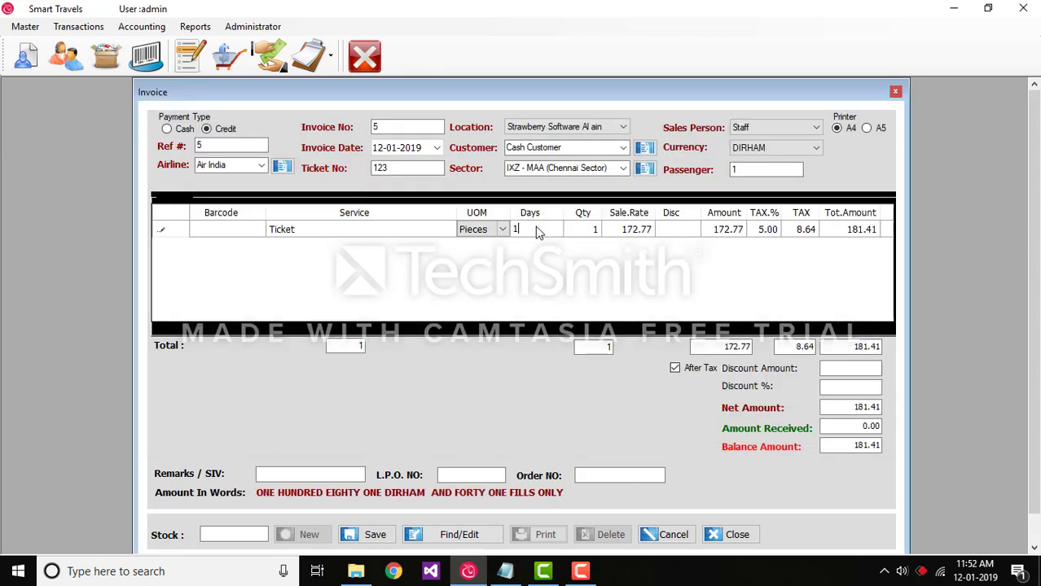
{"action": "key", "text": "Tab"}
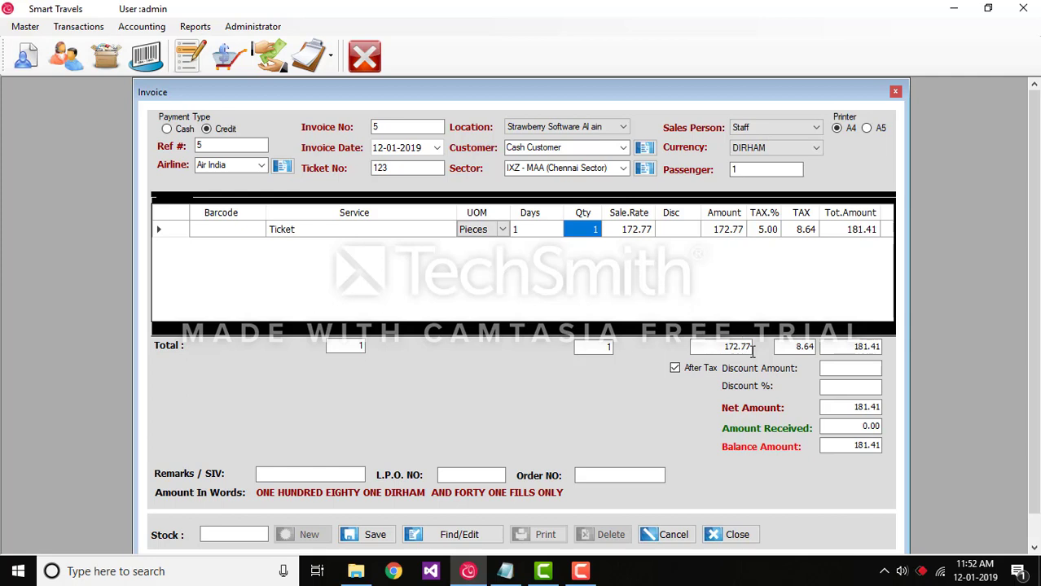
Apply an after-tax discount amount of 5 to the invoice and reset it to 0.
{"action": "left_click", "coordinate": [861, 371]}
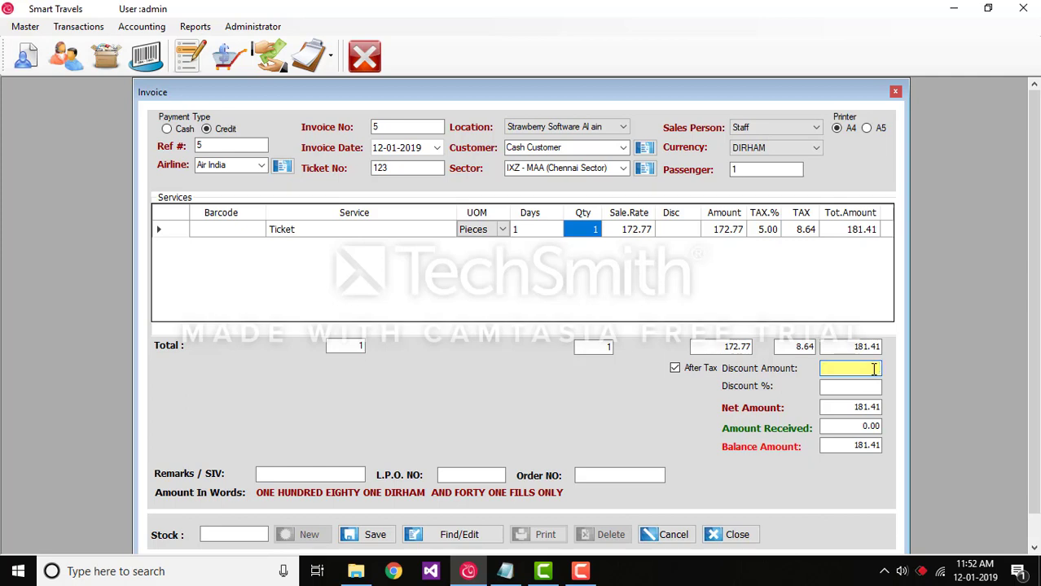
{"action": "type", "text": "5"}
{"action": "key", "text": "Tab"}
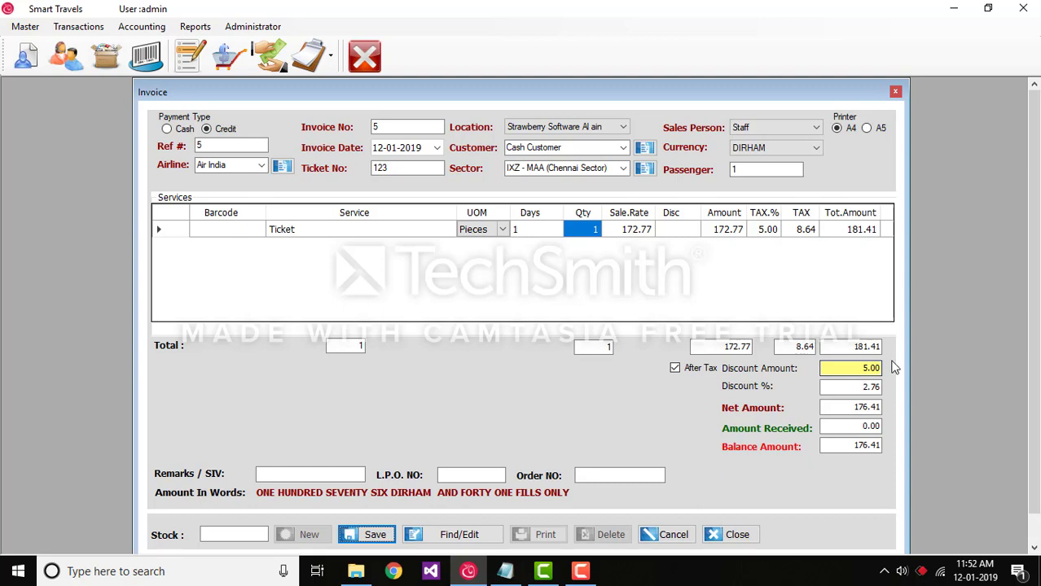
{"action": "left_click", "coordinate": [875, 368]}
{"action": "double_click", "coordinate": [876, 368]}
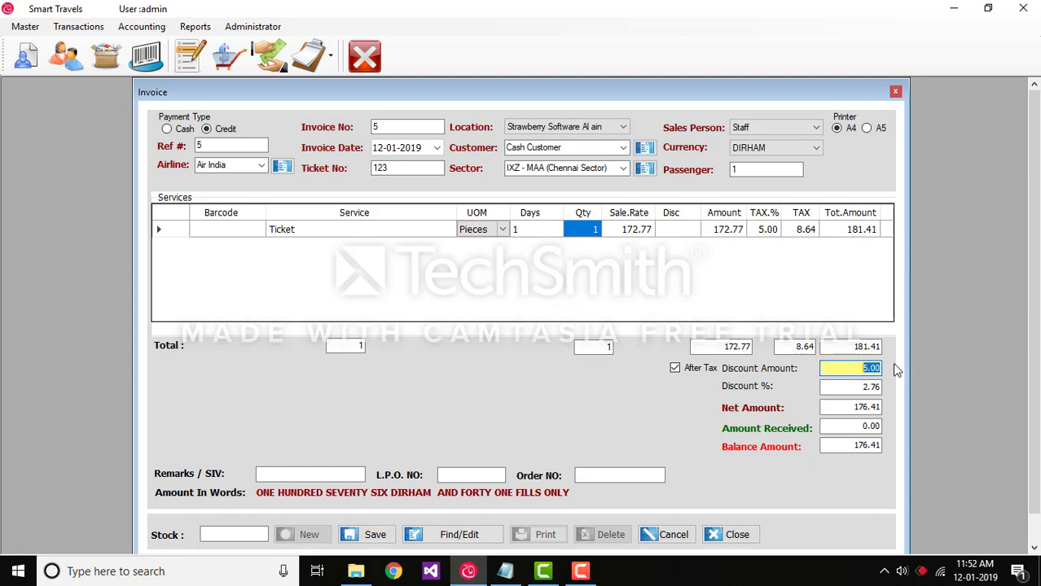
{"action": "type", "text": "0"}
{"action": "key", "text": "Tab"}
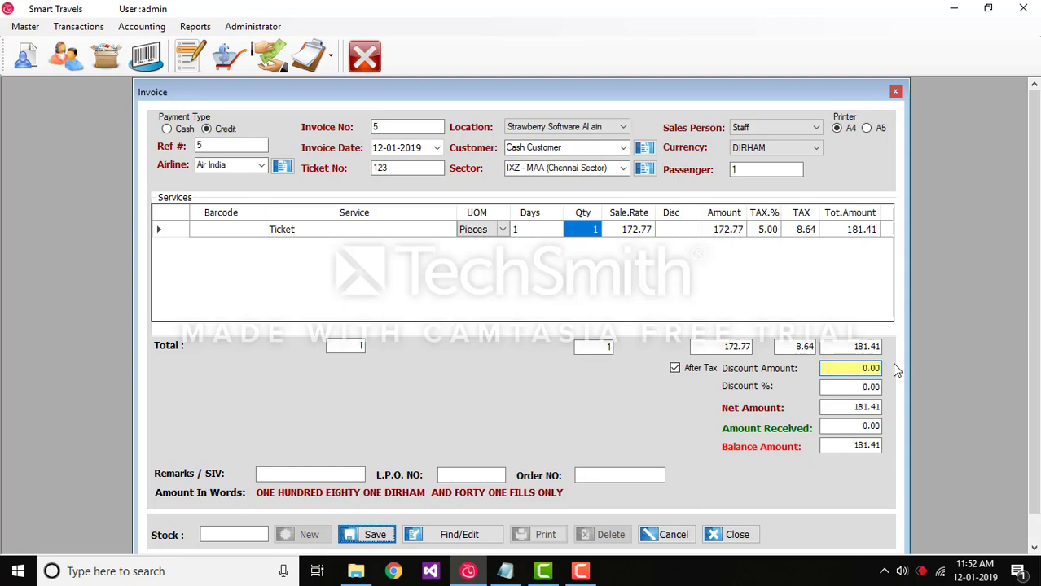
Turn off the After Tax option and apply a discount amount of 5.
{"action": "left_click", "coordinate": [674, 369]}
{"action": "double_click", "coordinate": [870, 368]}
{"action": "type", "text": "5"}
{"action": "key", "text": "Tab"}
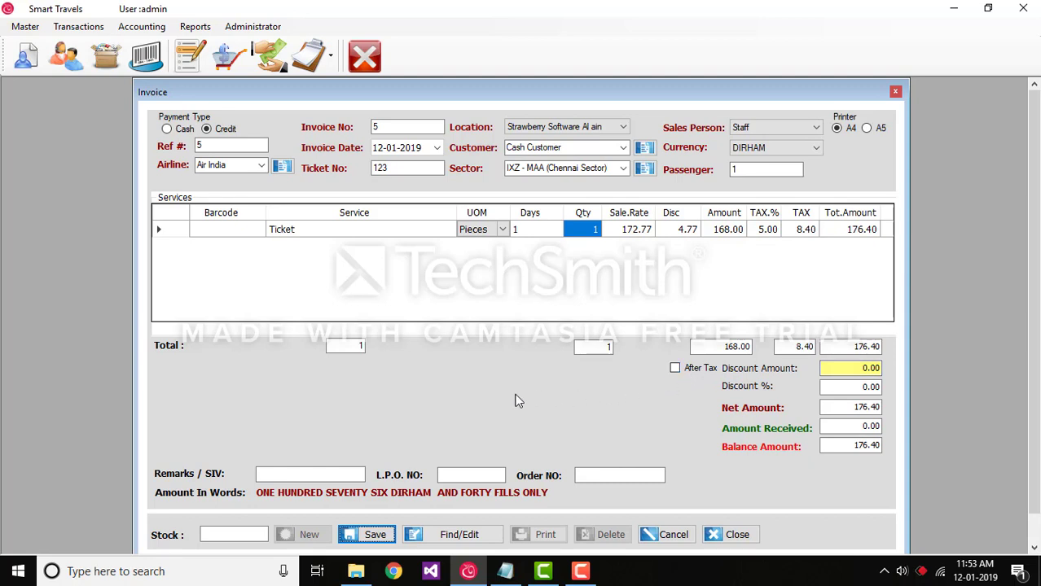
Change the invoice's payment type from Credit to Cash.
{"action": "left_click", "coordinate": [178, 130]}
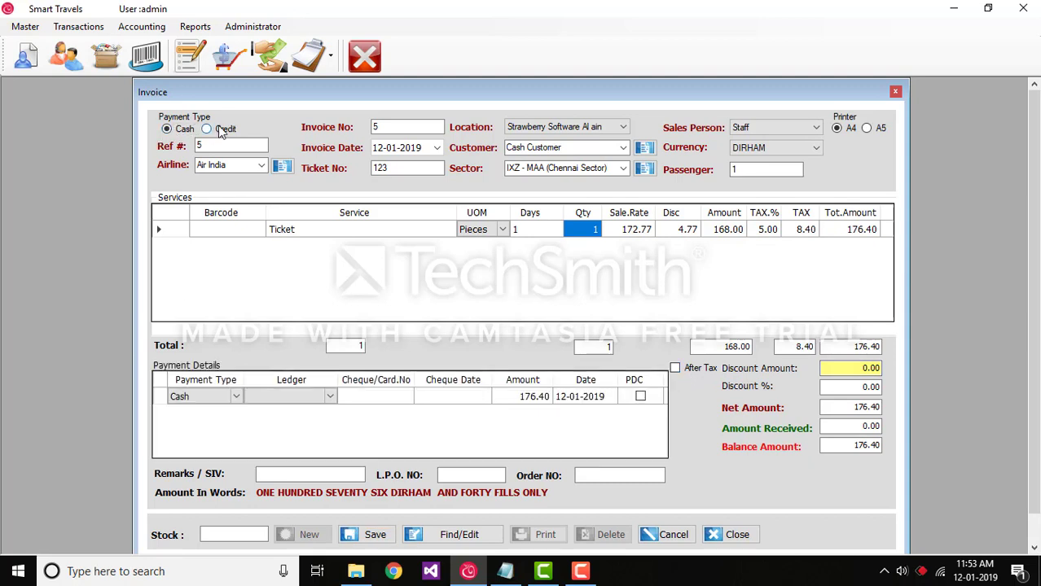
{"action": "left_click", "coordinate": [203, 131]}
{"action": "left_click", "coordinate": [170, 129]}
Set the payment details line to Cash with the Cash Book ledger.
{"action": "left_click", "coordinate": [237, 398]}
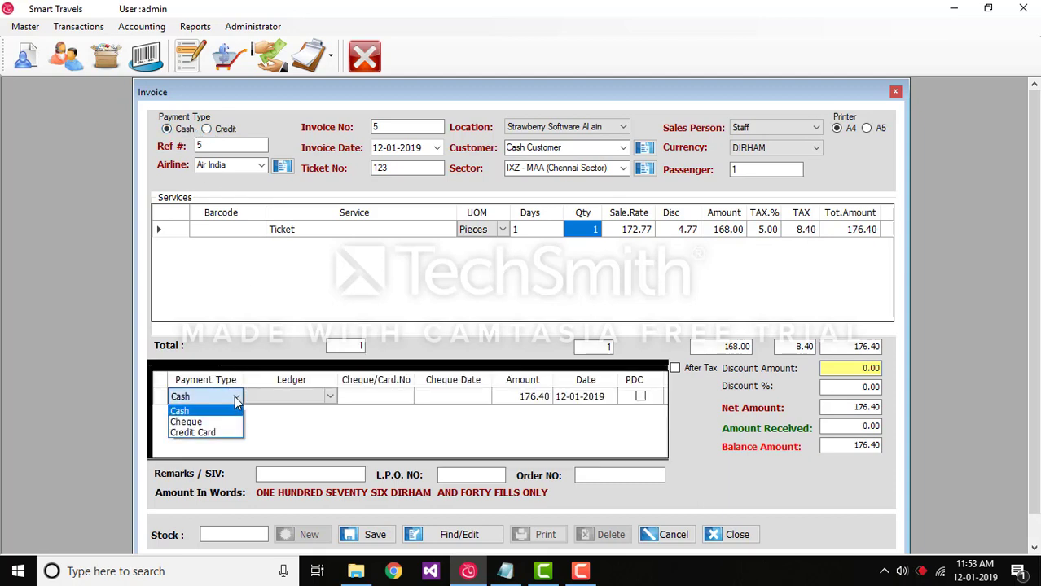
{"action": "left_click", "coordinate": [236, 412]}
{"action": "left_click", "coordinate": [330, 397]}
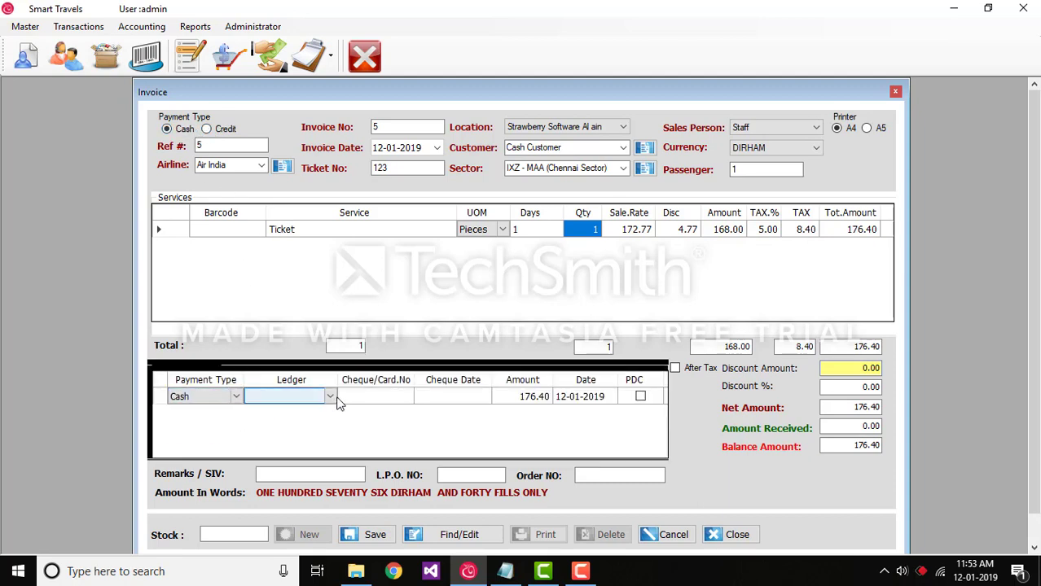
{"action": "left_click", "coordinate": [330, 397]}
{"action": "left_click", "coordinate": [328, 424]}
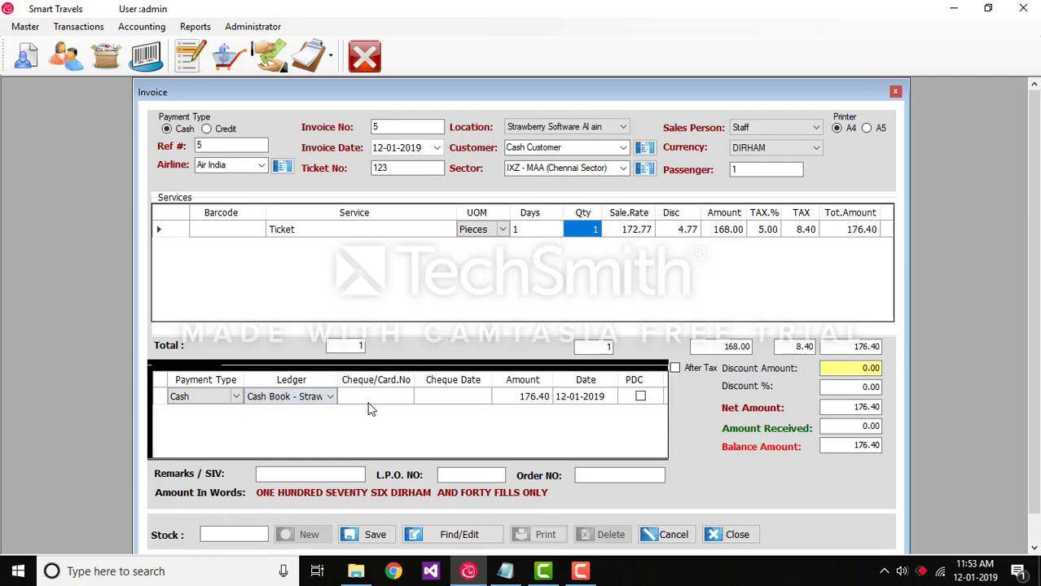
{"action": "left_click", "coordinate": [523, 401]}
{"action": "left_click", "coordinate": [568, 397]}
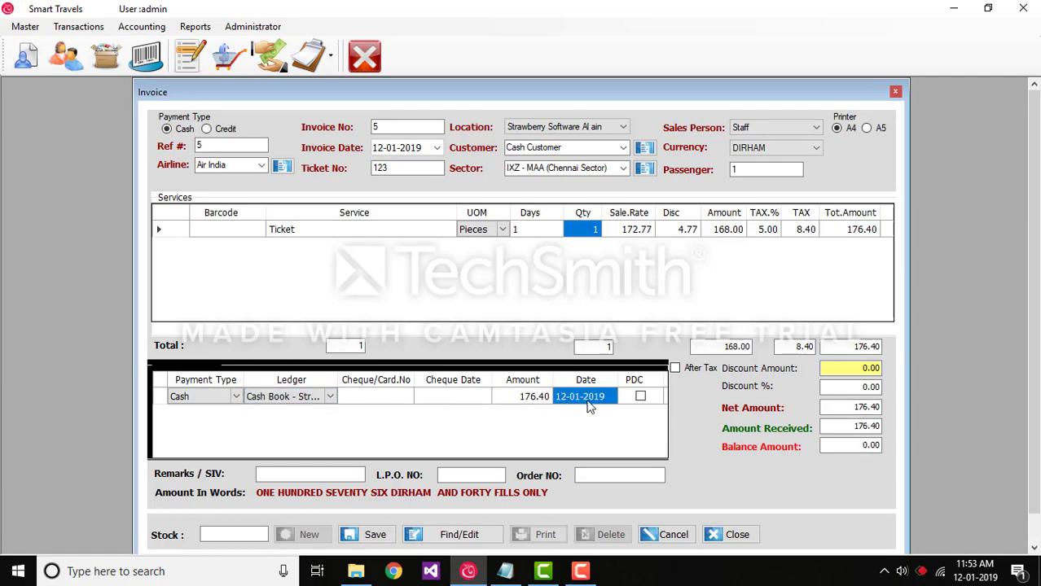
Change the payment details line to Cheque with ADIB as its ledger.
{"action": "left_click", "coordinate": [237, 399]}
{"action": "left_click", "coordinate": [236, 398]}
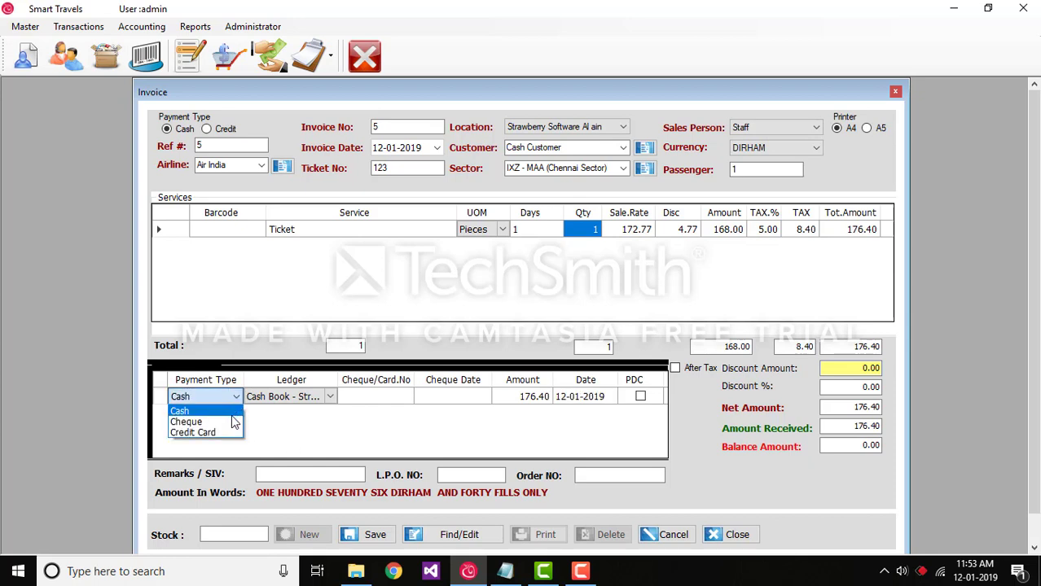
{"action": "left_click", "coordinate": [222, 423]}
{"action": "left_click", "coordinate": [330, 404]}
{"action": "left_click", "coordinate": [331, 401]}
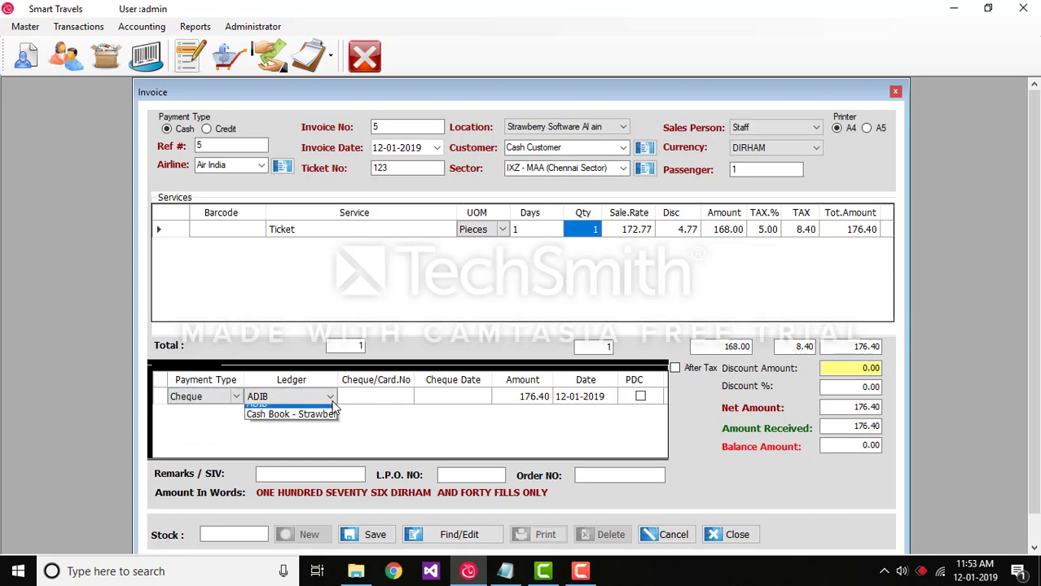
{"action": "left_click", "coordinate": [332, 401]}
Enter the cheque number, set the cheque date to 12-01-2019, and toggle the PDC option on and off.
{"action": "left_click", "coordinate": [377, 397]}
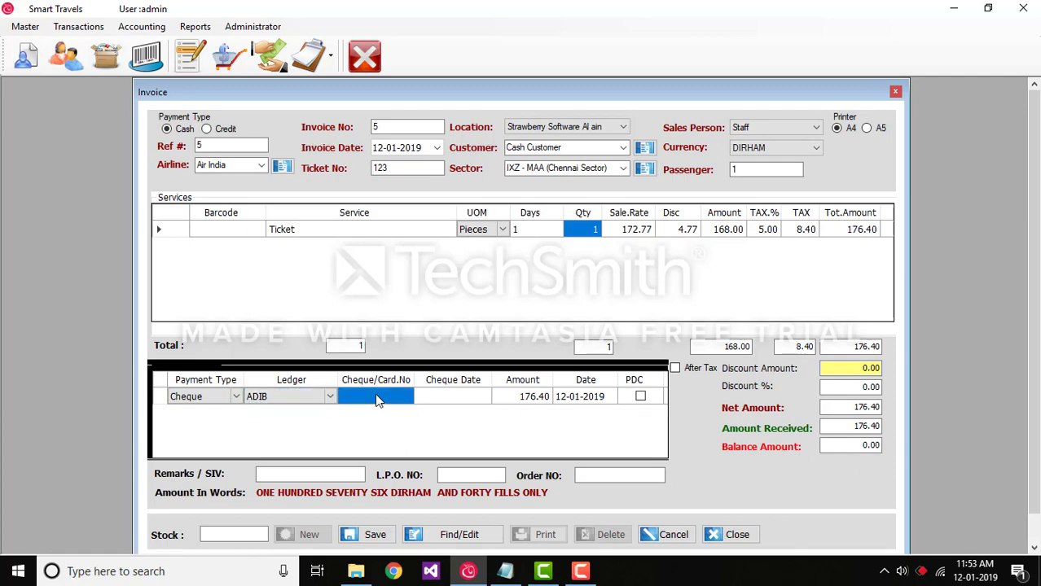
{"action": "left_click", "coordinate": [377, 395]}
{"action": "type", "text": "12356"}
{"action": "left_click", "coordinate": [463, 395]}
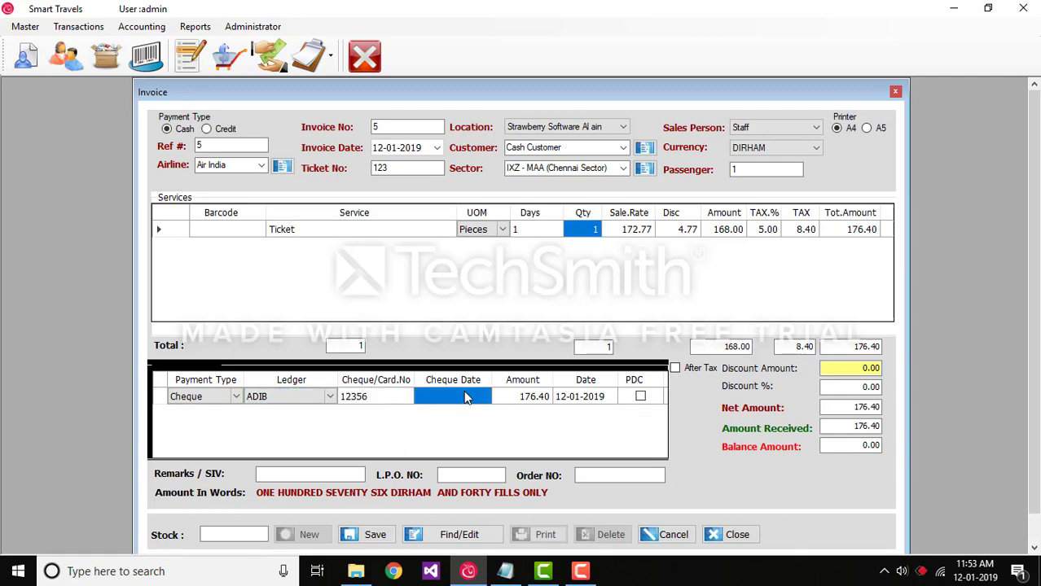
{"action": "left_click", "coordinate": [438, 397]}
{"action": "left_click", "coordinate": [422, 396]}
{"action": "left_click", "coordinate": [640, 397]}
{"action": "left_click", "coordinate": [640, 397]}
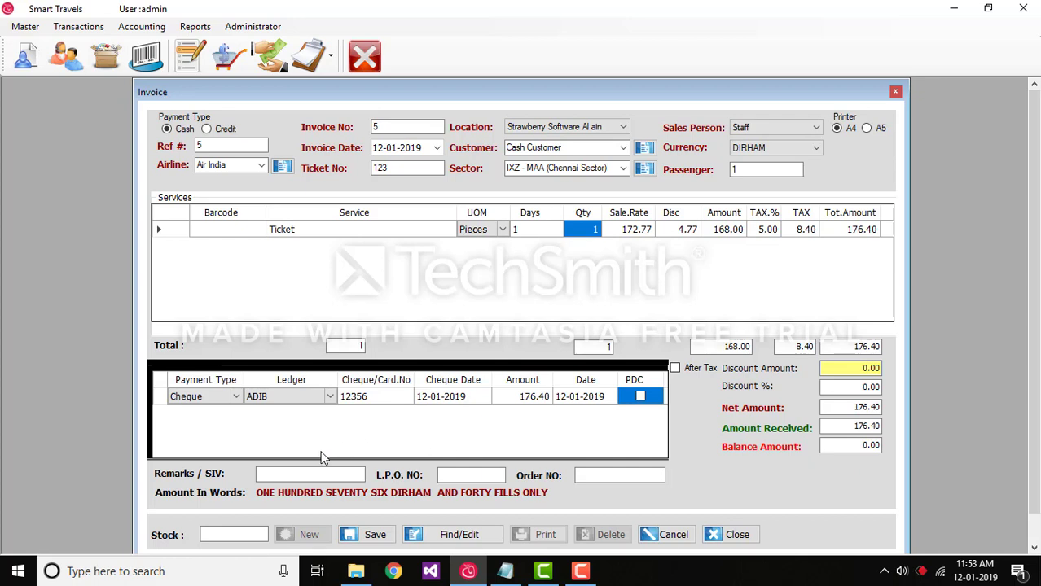
Save the invoice, accept printing it, look through the tax cash invoice report and close the report.
{"action": "left_click", "coordinate": [371, 540]}
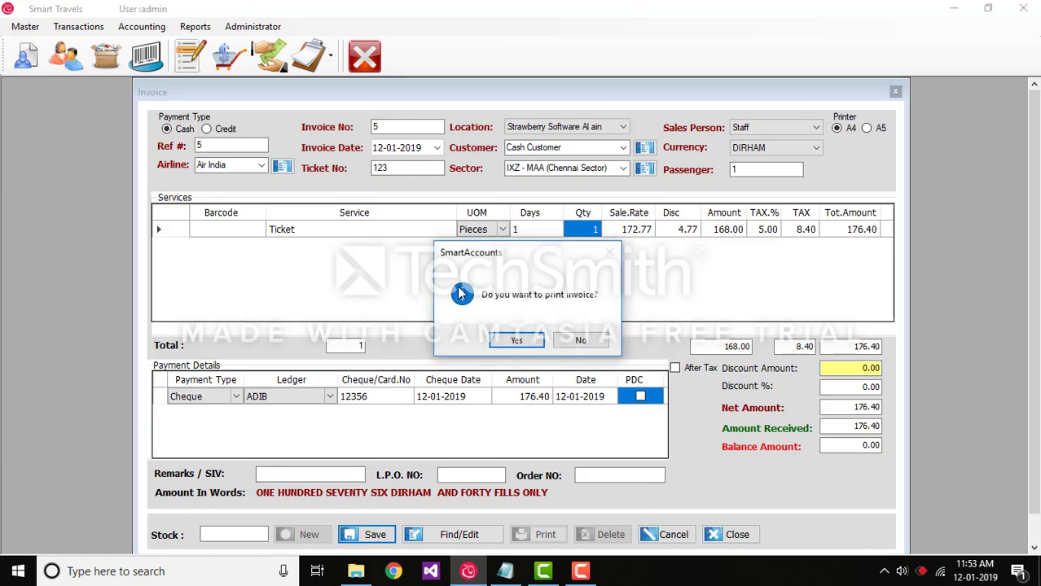
{"action": "left_click", "coordinate": [516, 341]}
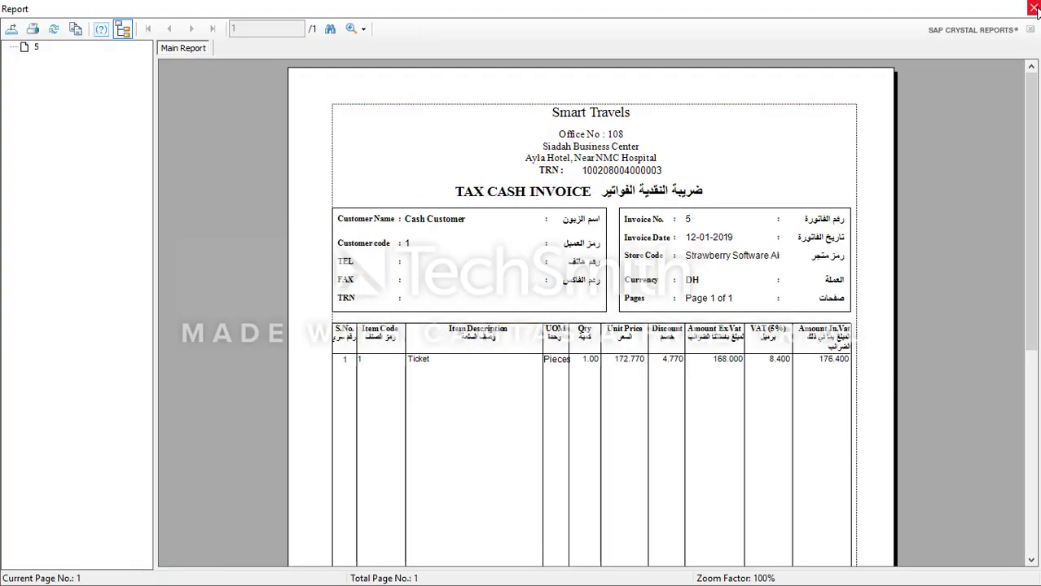
{"action": "scroll", "coordinate": [775, 195], "scroll_direction": "down", "scroll_amount": 6}
{"action": "scroll", "coordinate": [775, 195], "scroll_direction": "up", "scroll_amount": 7}
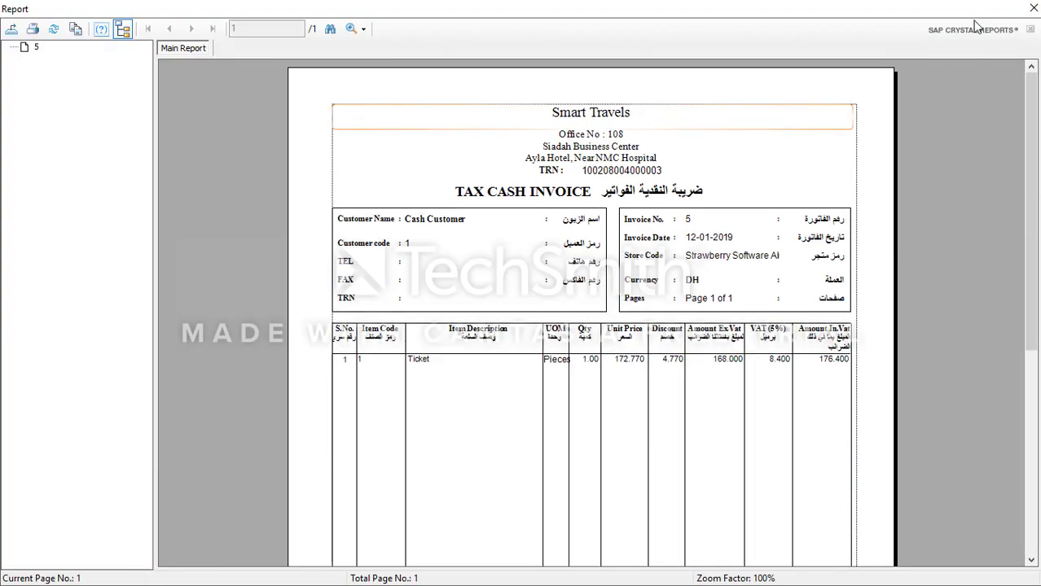
{"action": "left_click", "coordinate": [1032, 7]}
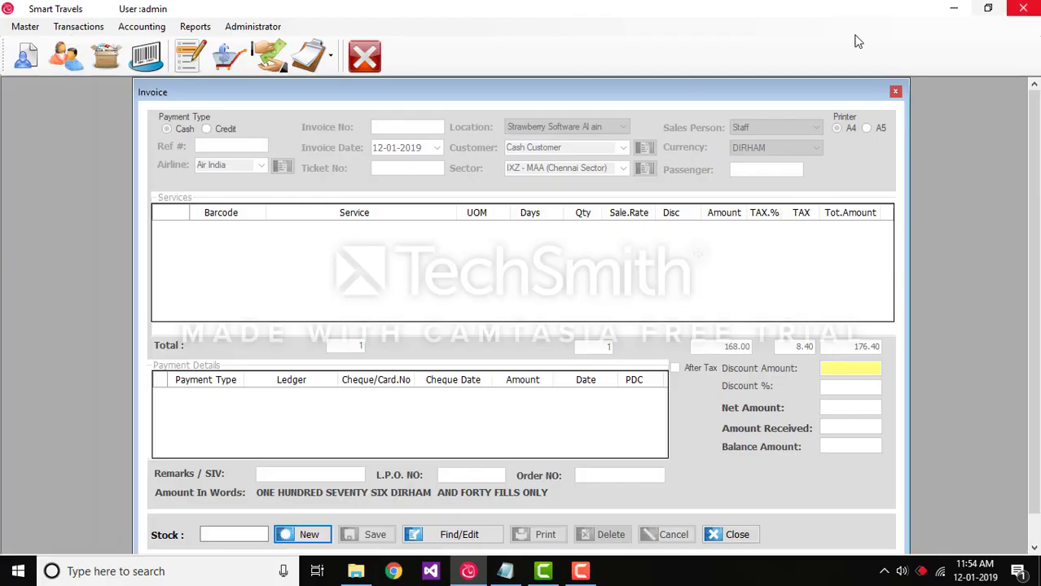
Find all saved sales by invoice number and open the invoice dated 12-01-2019 for editing.
{"action": "left_click", "coordinate": [456, 536]}
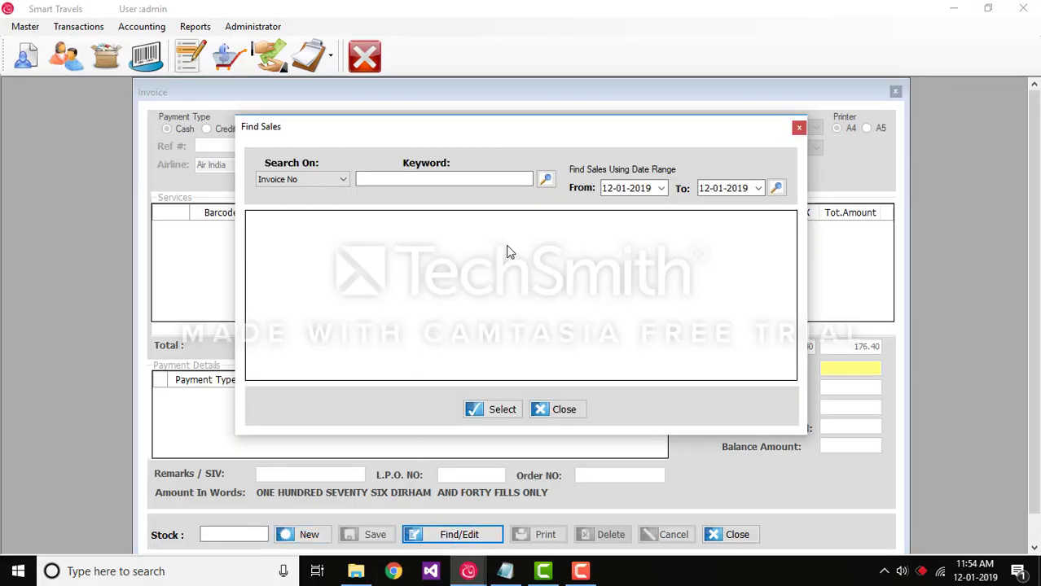
{"action": "left_click", "coordinate": [546, 179]}
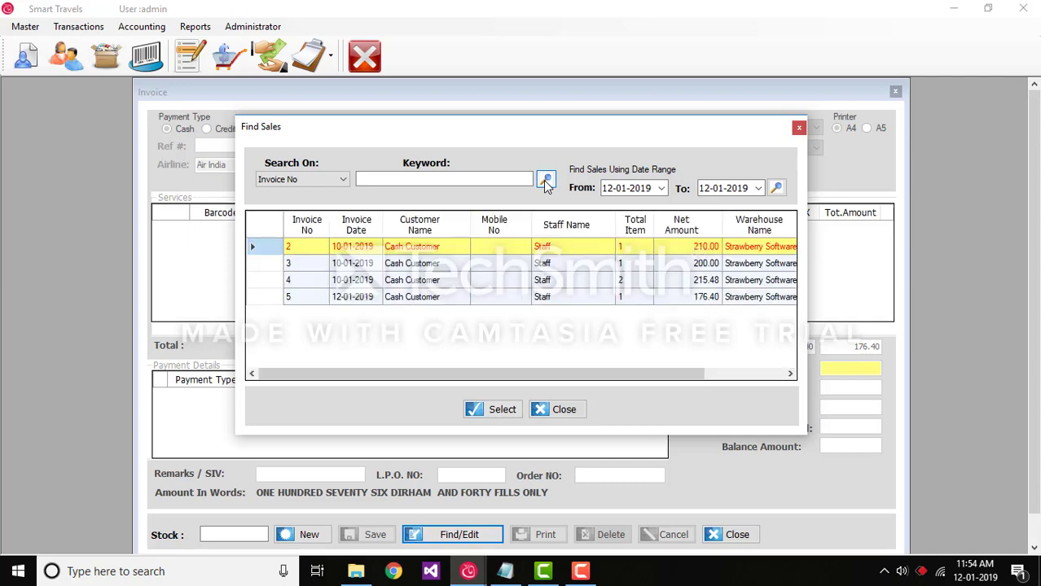
{"action": "left_click", "coordinate": [562, 297]}
{"action": "left_click", "coordinate": [509, 411]}
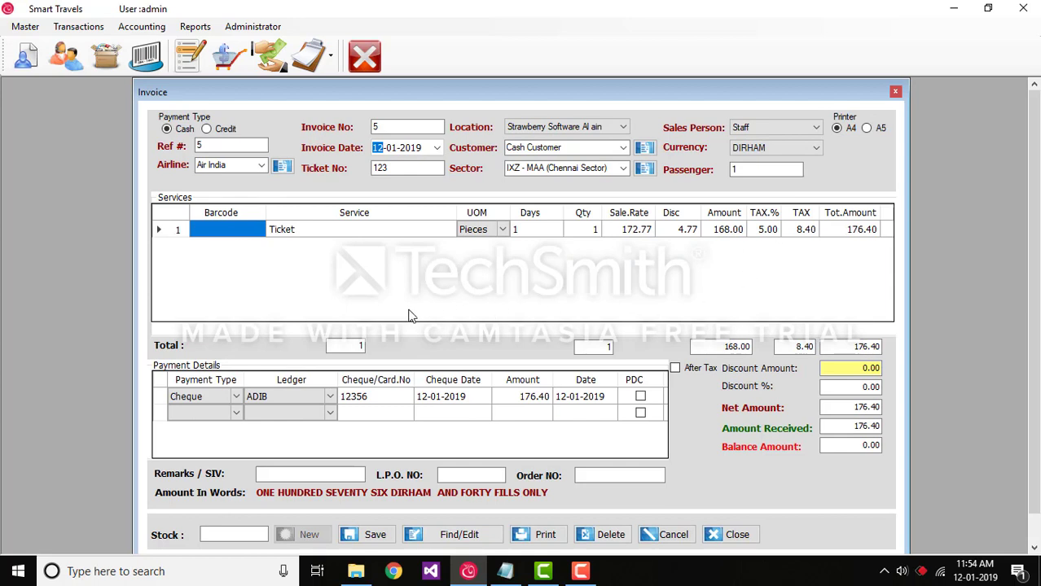
Add a second service line below Ticket and fill it with the PEPSI item.
{"action": "right_click", "coordinate": [324, 268]}
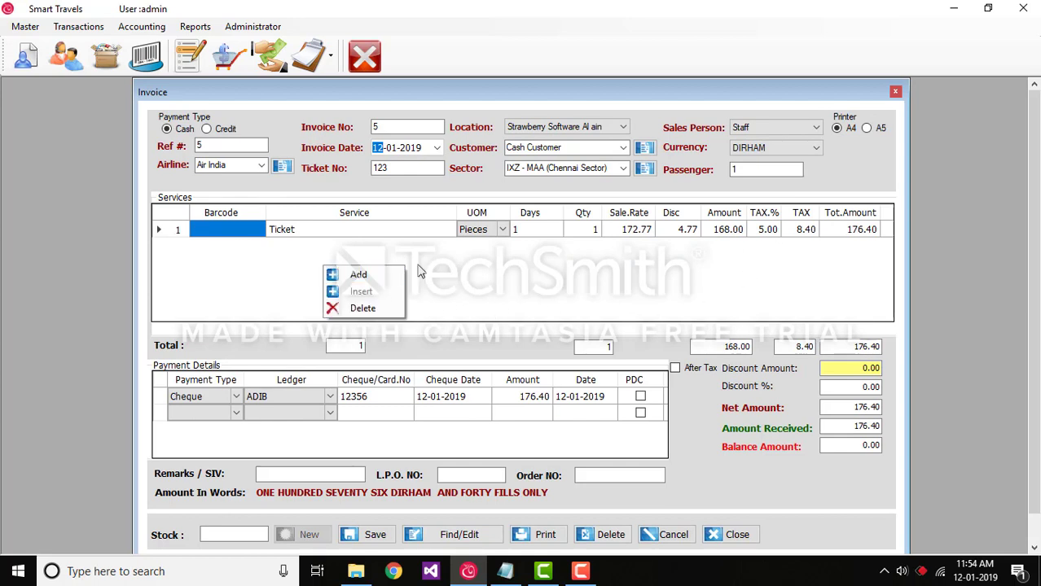
{"action": "left_click", "coordinate": [363, 275]}
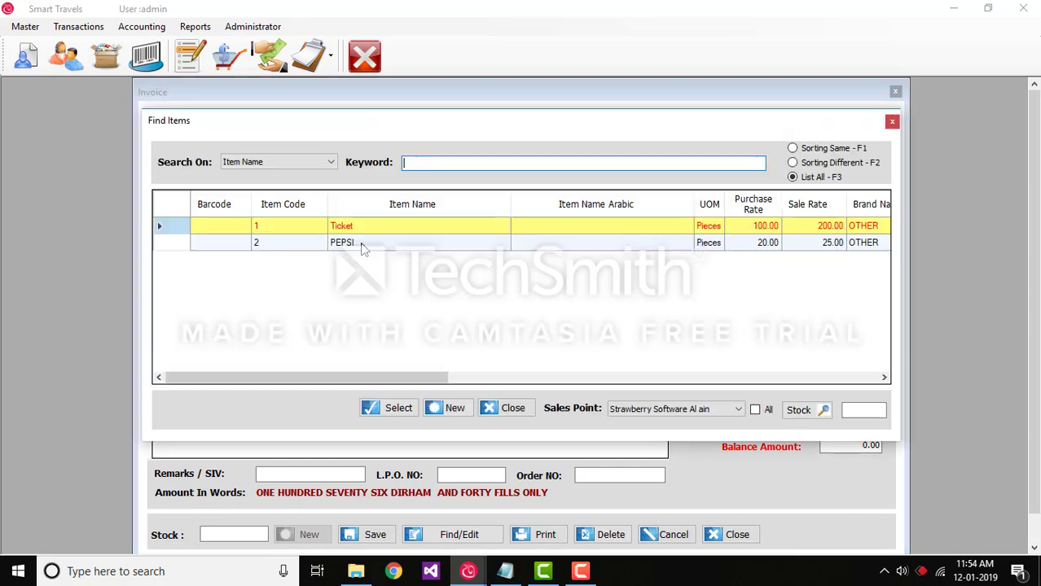
{"action": "left_click", "coordinate": [372, 248]}
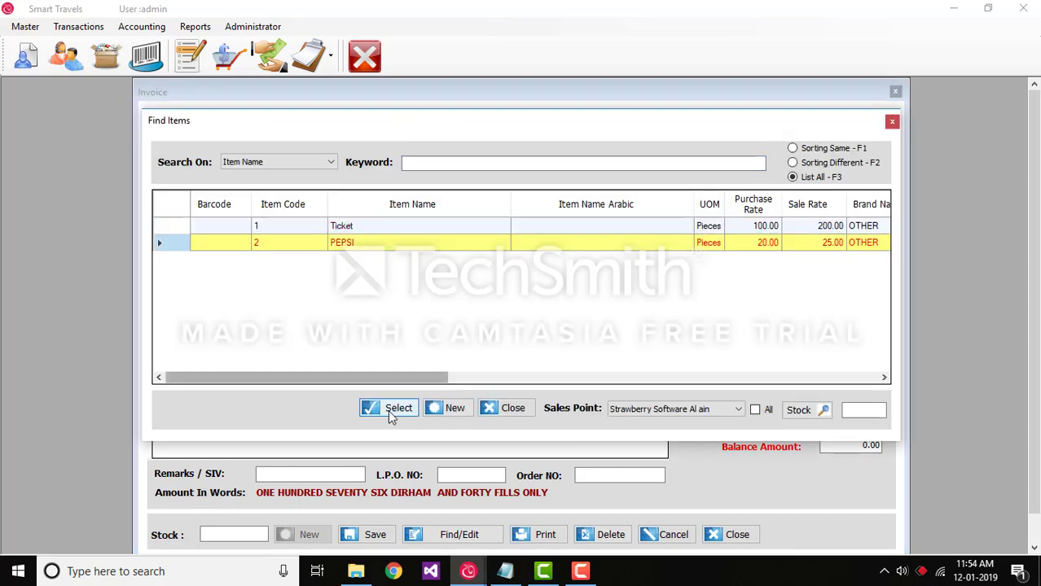
{"action": "left_click", "coordinate": [391, 409]}
Save the edited invoice without printing it and close the invoice form.
{"action": "left_click", "coordinate": [367, 536]}
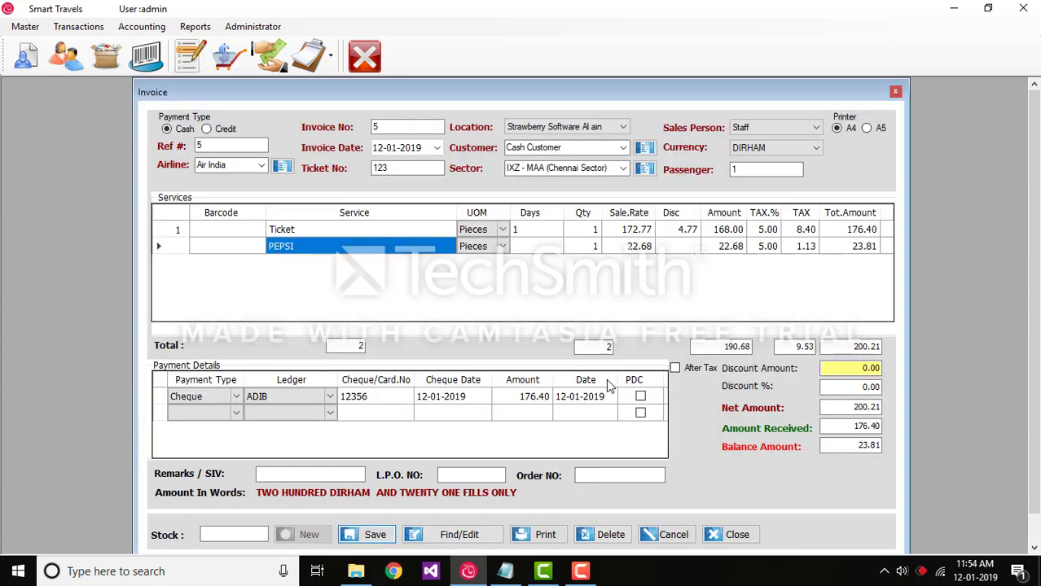
{"action": "left_click", "coordinate": [581, 341]}
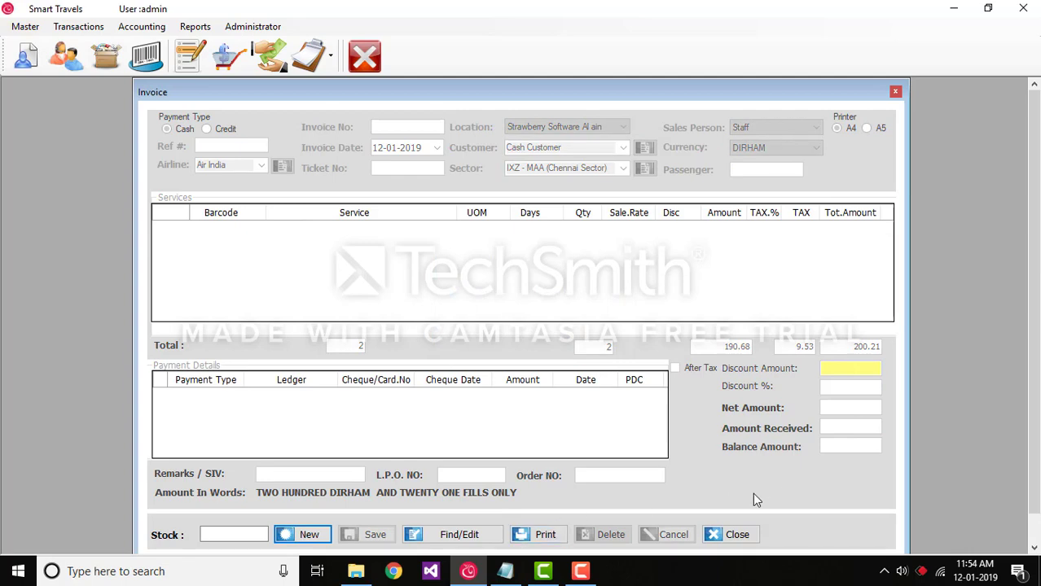
{"action": "left_click", "coordinate": [737, 537]}
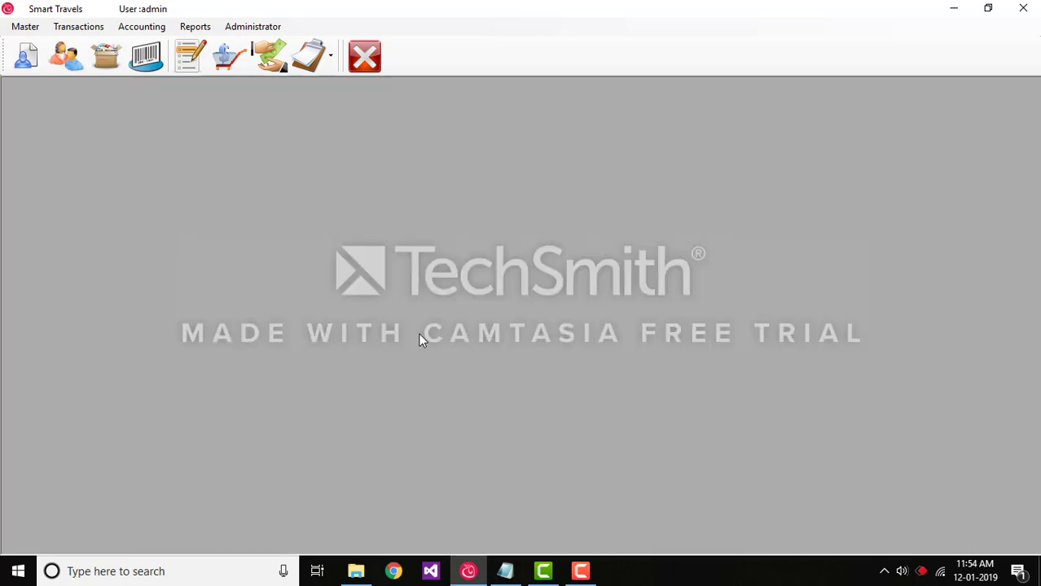